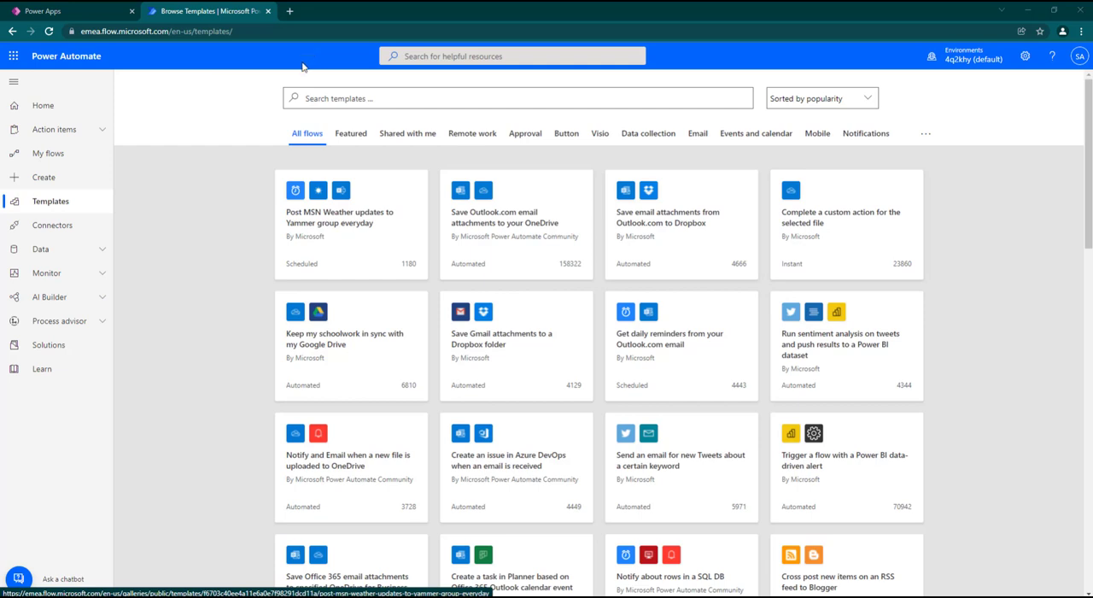
# Step: Open the flow templates gallery and load more templates at the end of the list
pyautogui.click(37, 106)
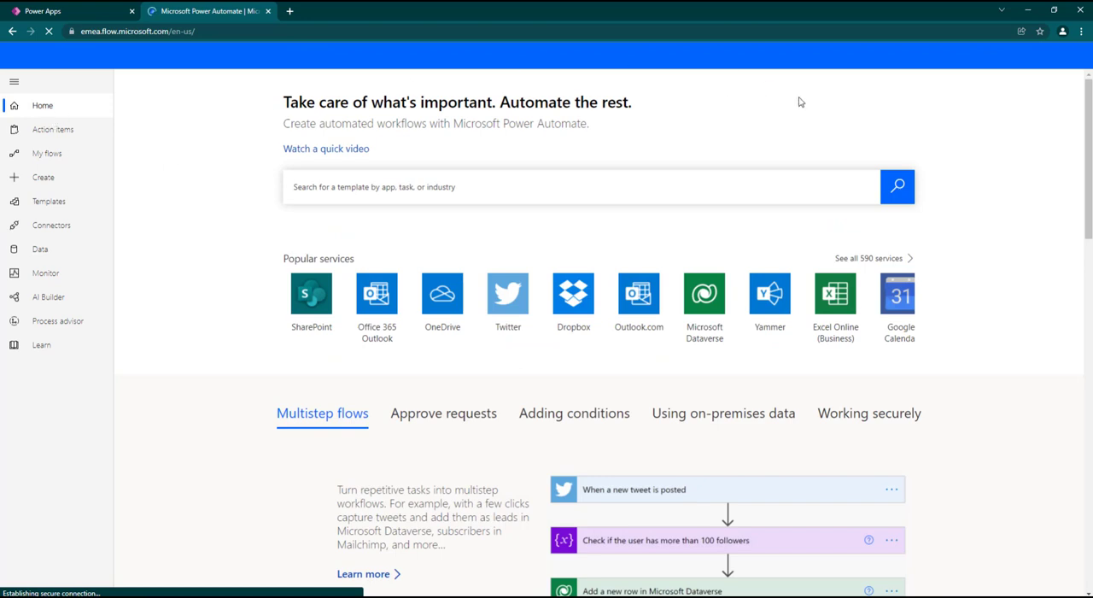
pyautogui.click(61, 205)
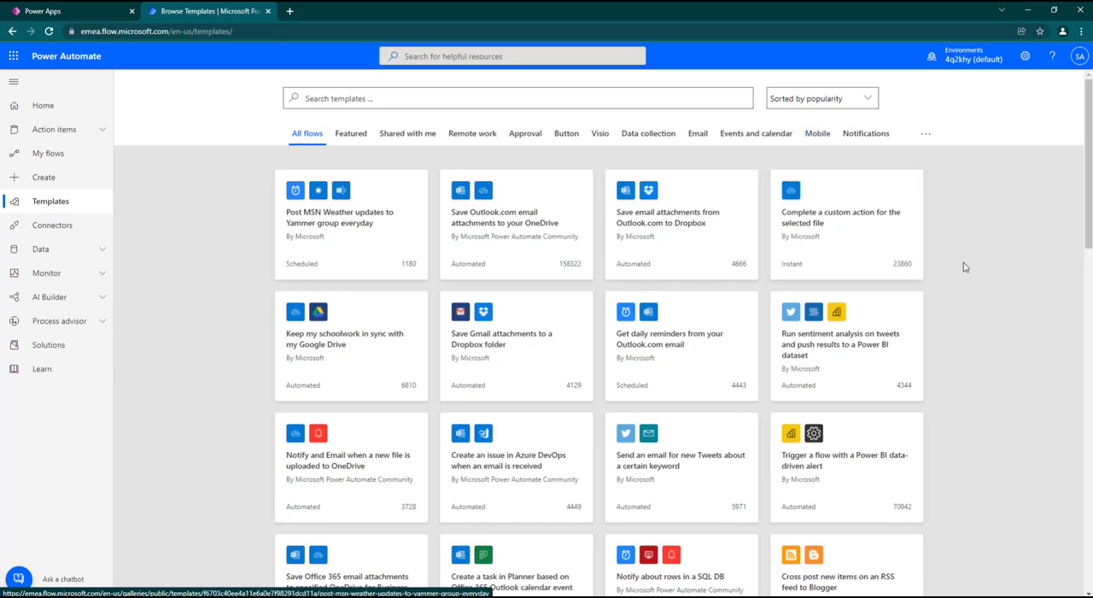
pyautogui.scroll(-5, 963, 268)
pyautogui.scroll(-6, 963, 271)
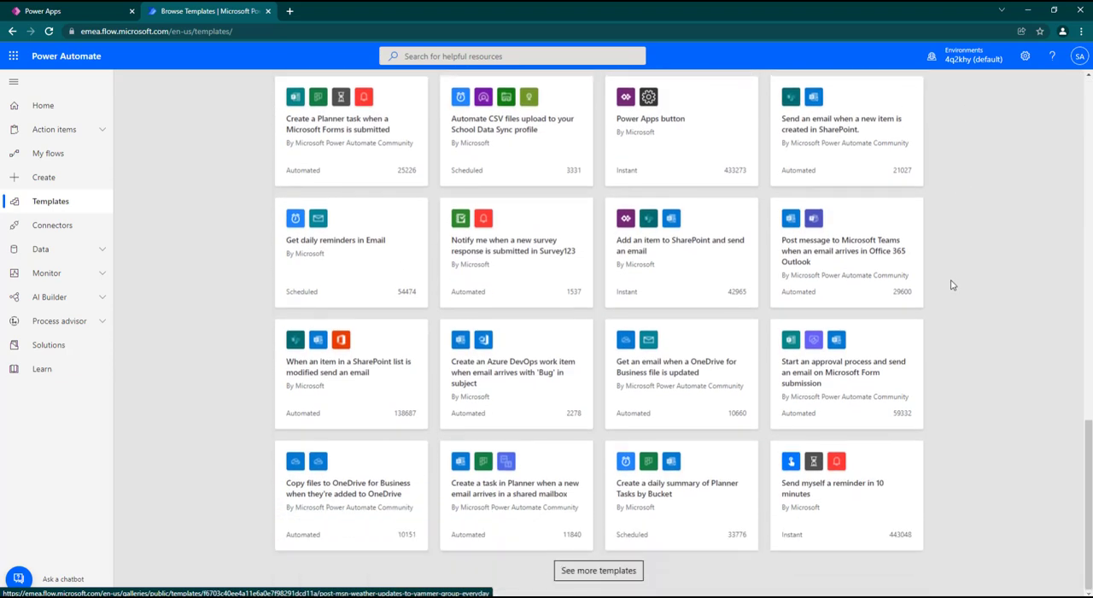
pyautogui.click(622, 570)
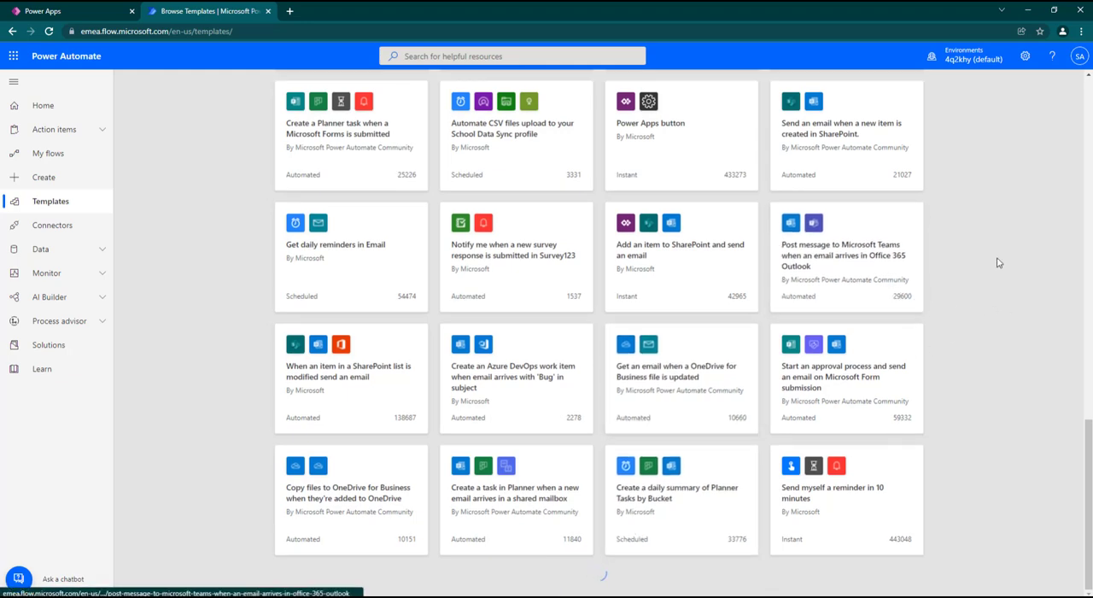
# Step: Look through the extended list of all flow templates, checking the services each one connects
pyautogui.scroll(-6, 918, 324)
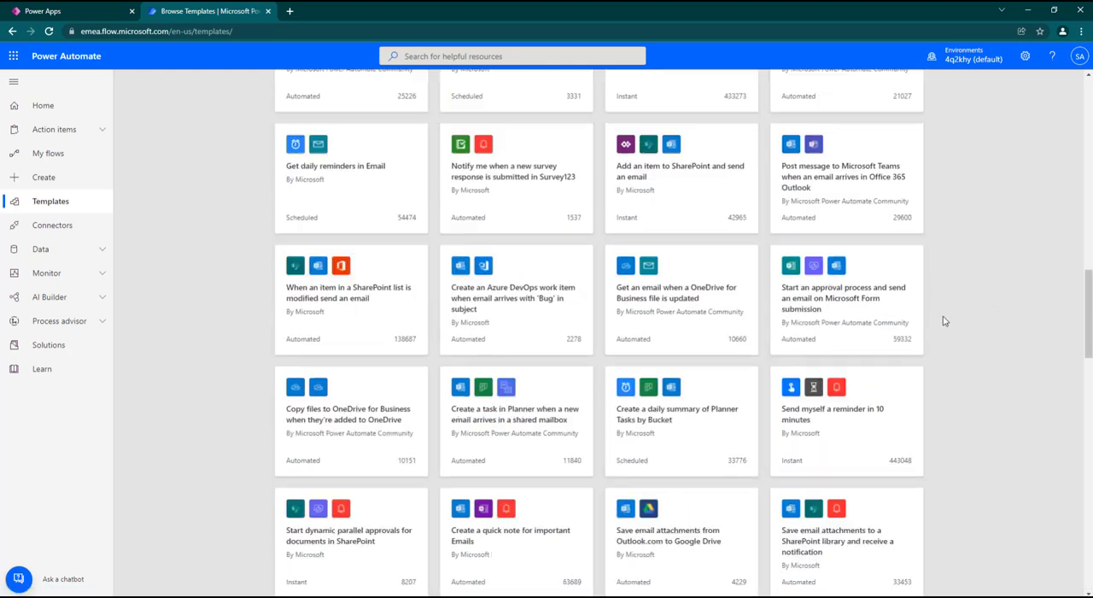
pyautogui.scroll(-1, 921, 336)
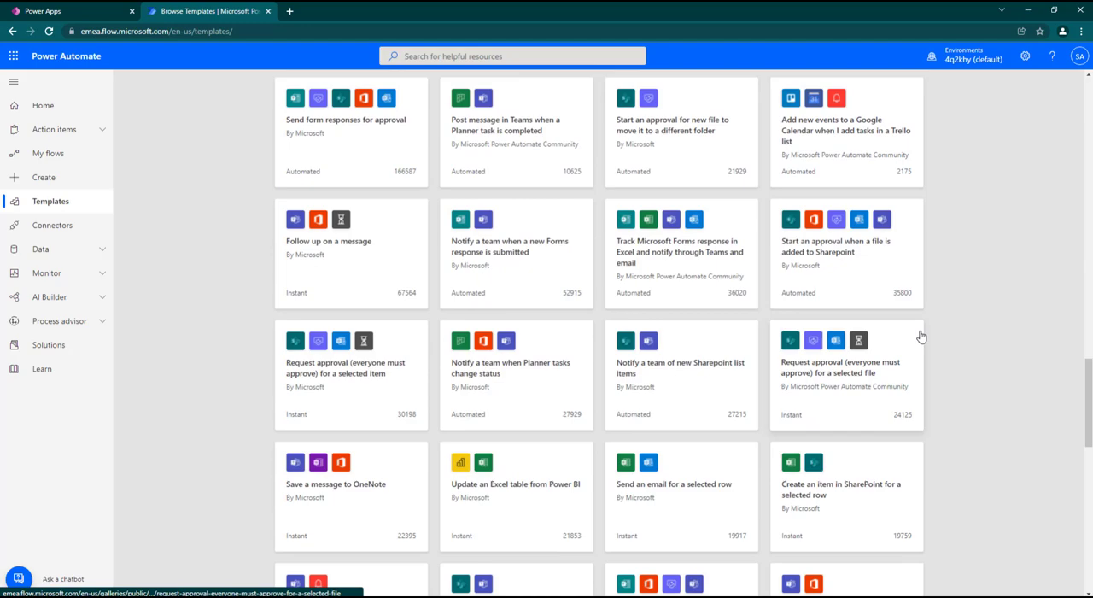
pyautogui.scroll(15, 920, 336)
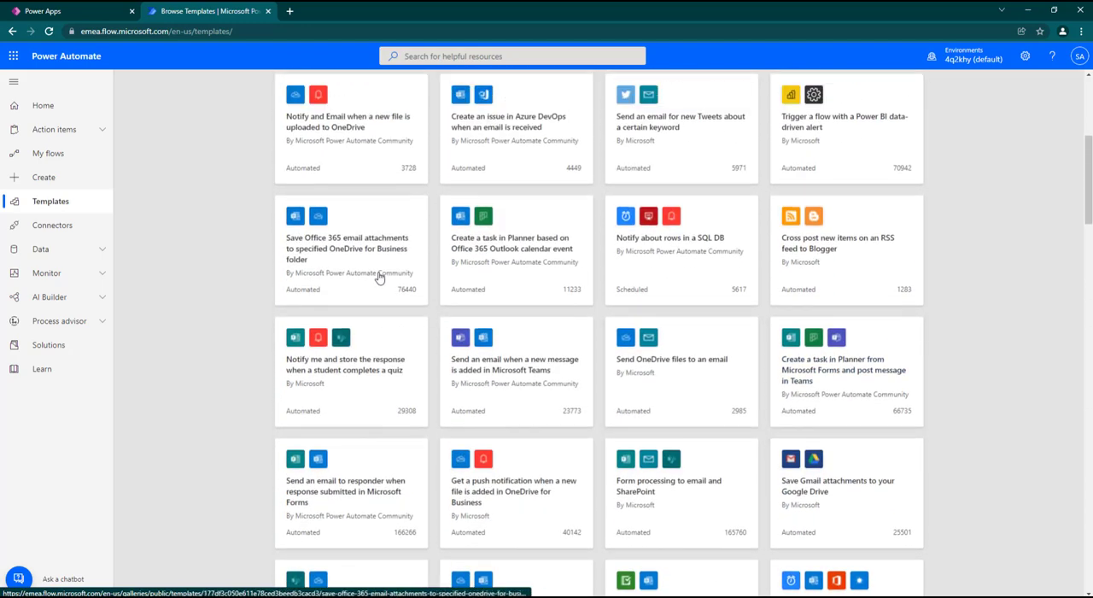
pyautogui.scroll(4, 367, 265)
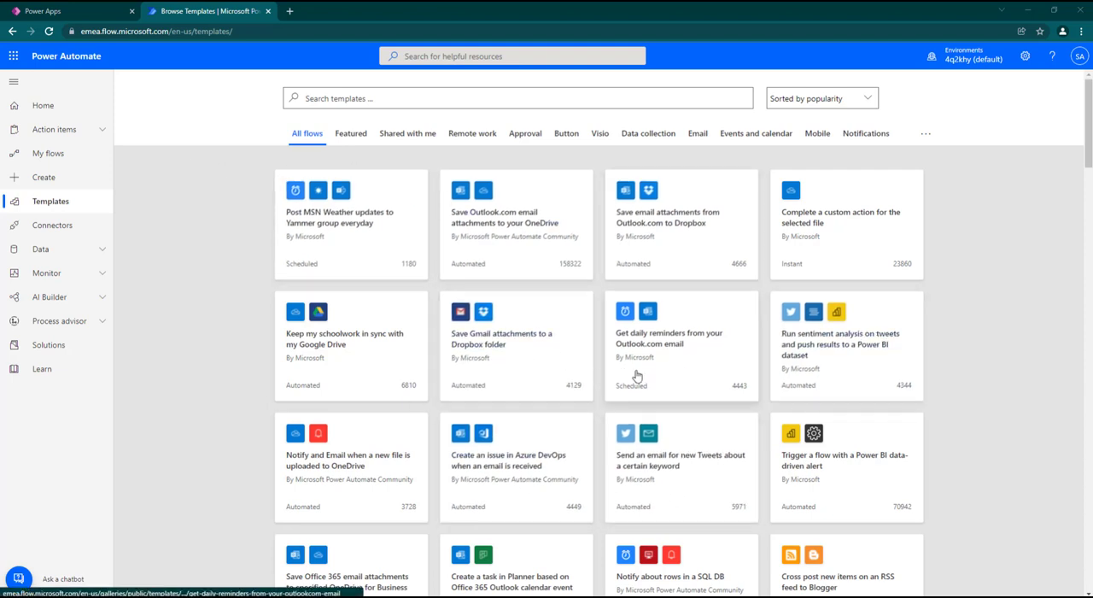
pyautogui.scroll(-4, 741, 327)
pyautogui.scroll(2, 718, 316)
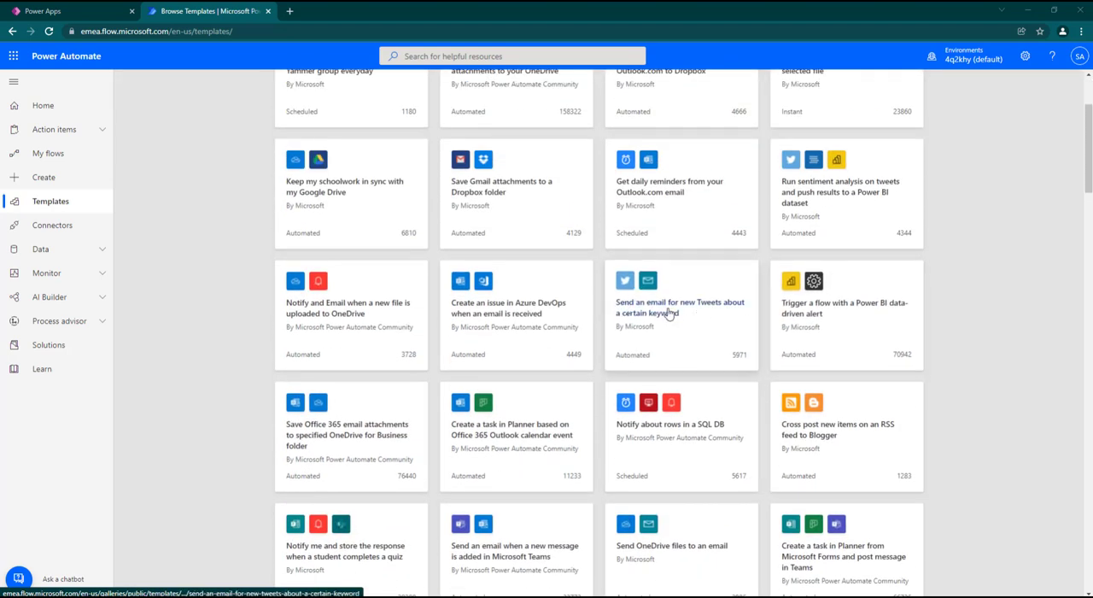
pyautogui.scroll(-3, 726, 312)
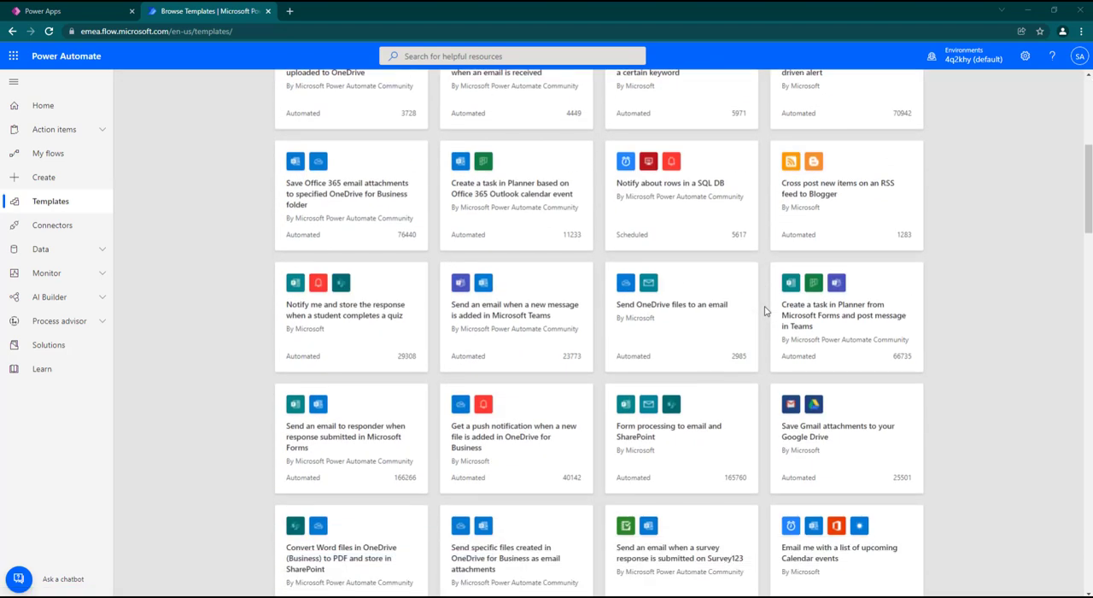
pyautogui.scroll(-4, 495, 354)
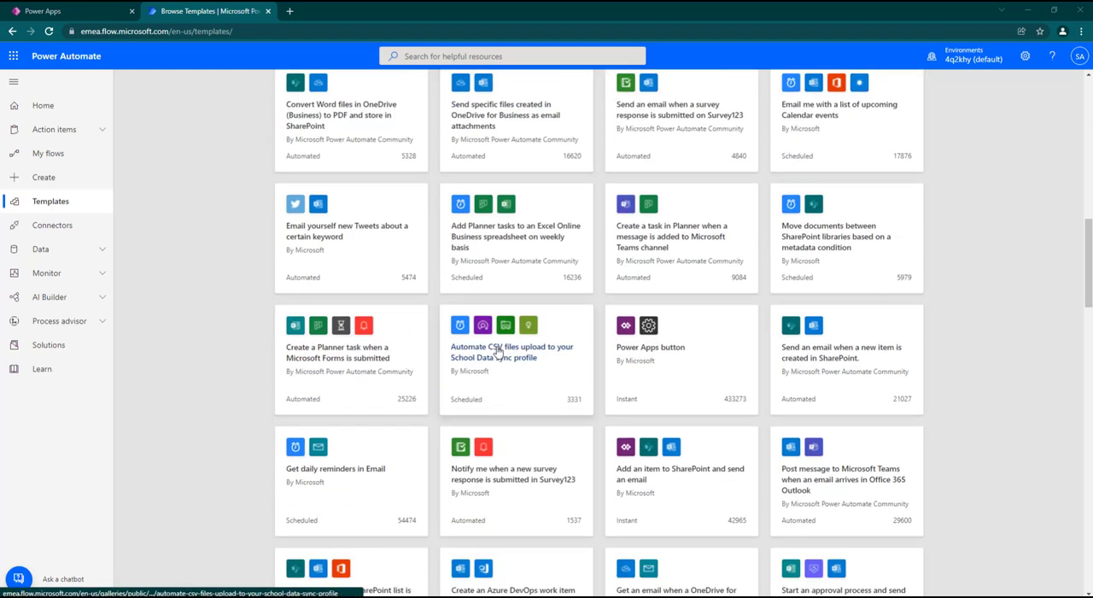
pyautogui.scroll(10, 617, 386)
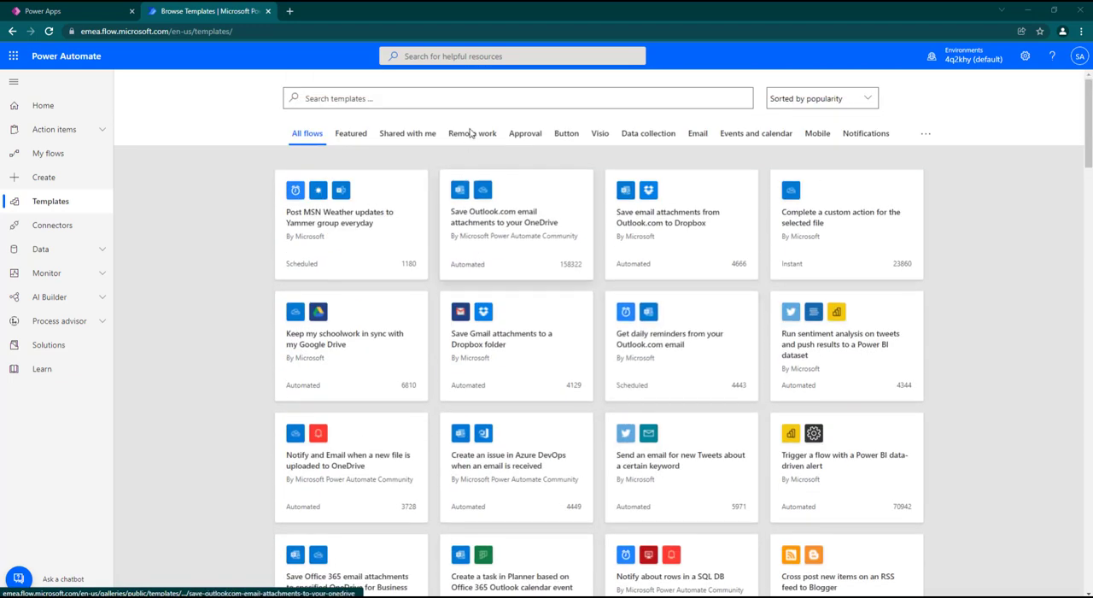
# Step: Show only the Approval templates and look through them
pyautogui.click(524, 137)
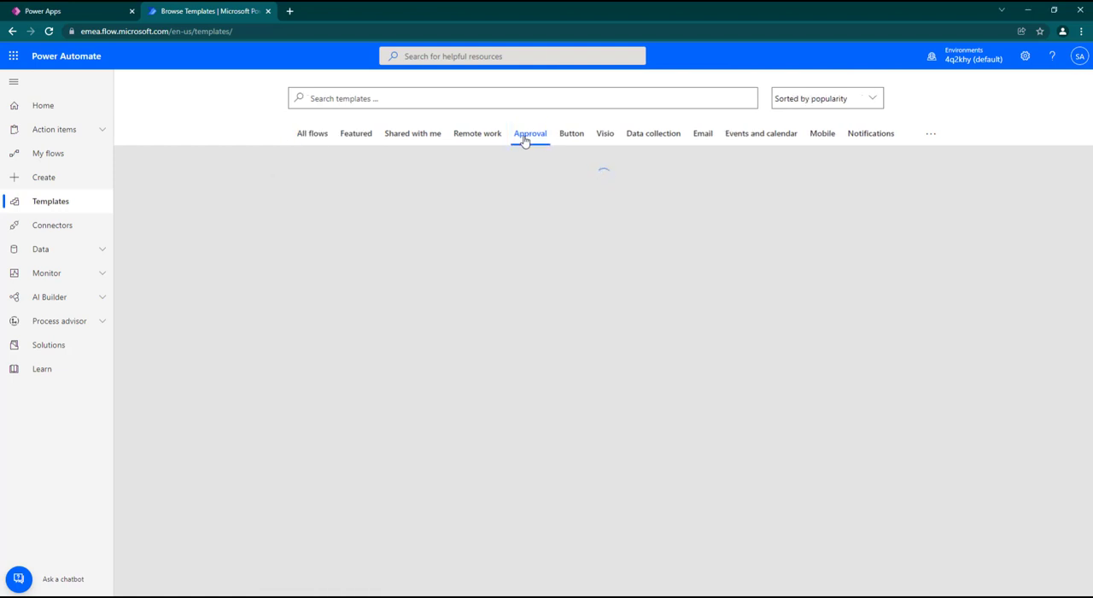
pyautogui.scroll(-1, 565, 380)
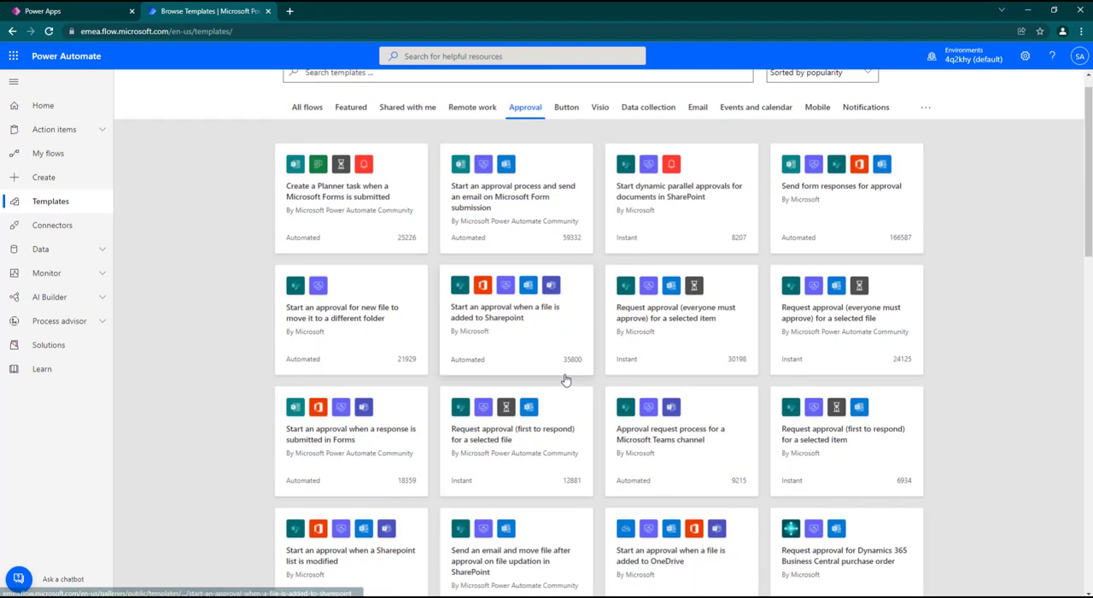
pyautogui.scroll(-2, 565, 379)
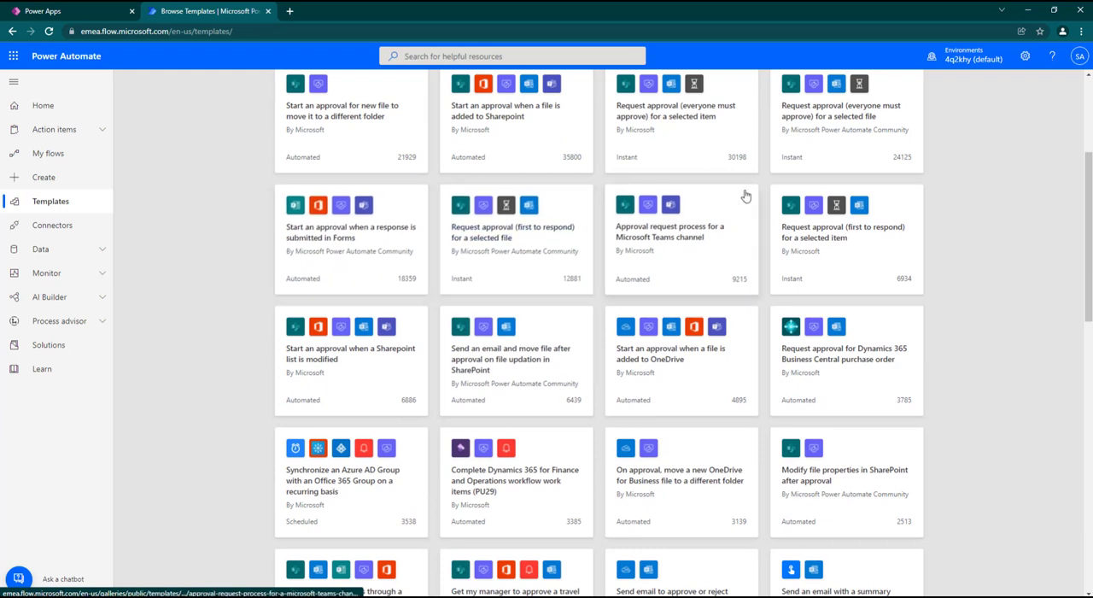
pyautogui.scroll(3, 610, 313)
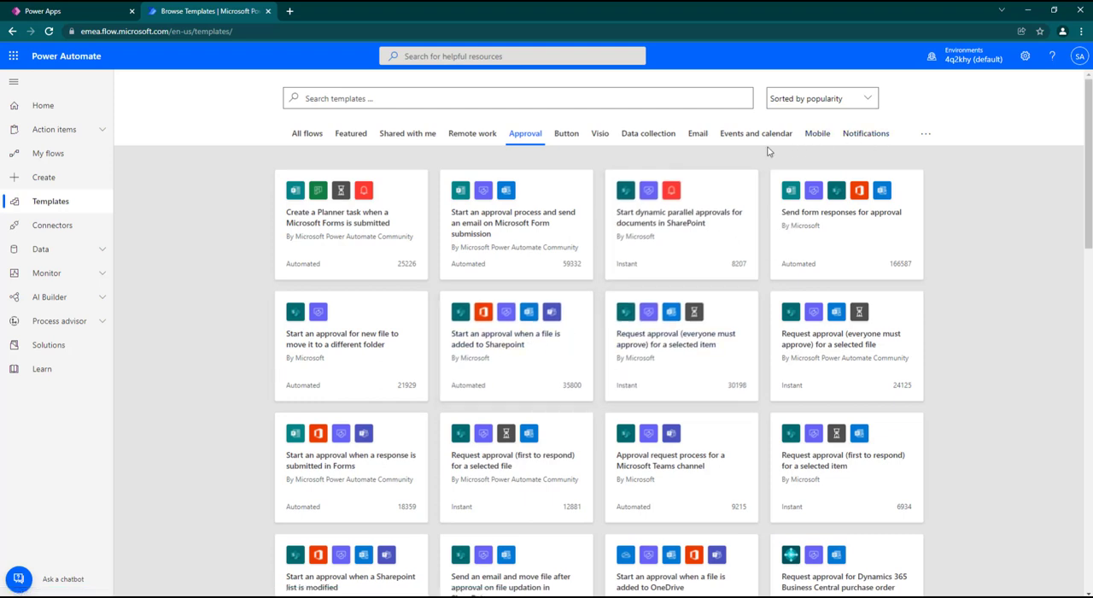
# Step: Show the Social media templates, look through them, and return to the All flows category
pyautogui.click(925, 136)
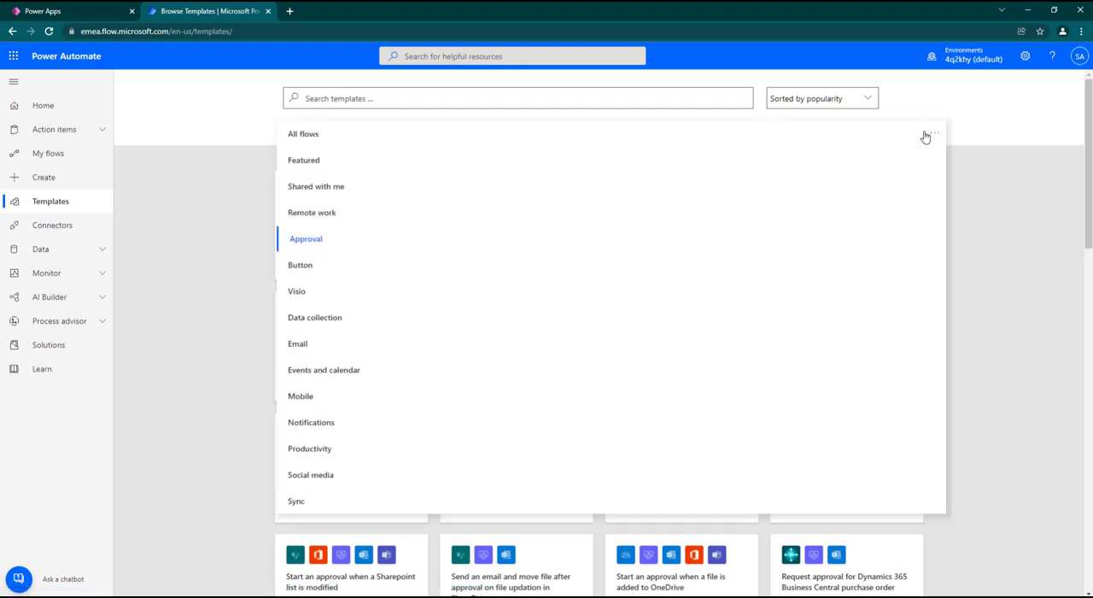
pyautogui.click(308, 480)
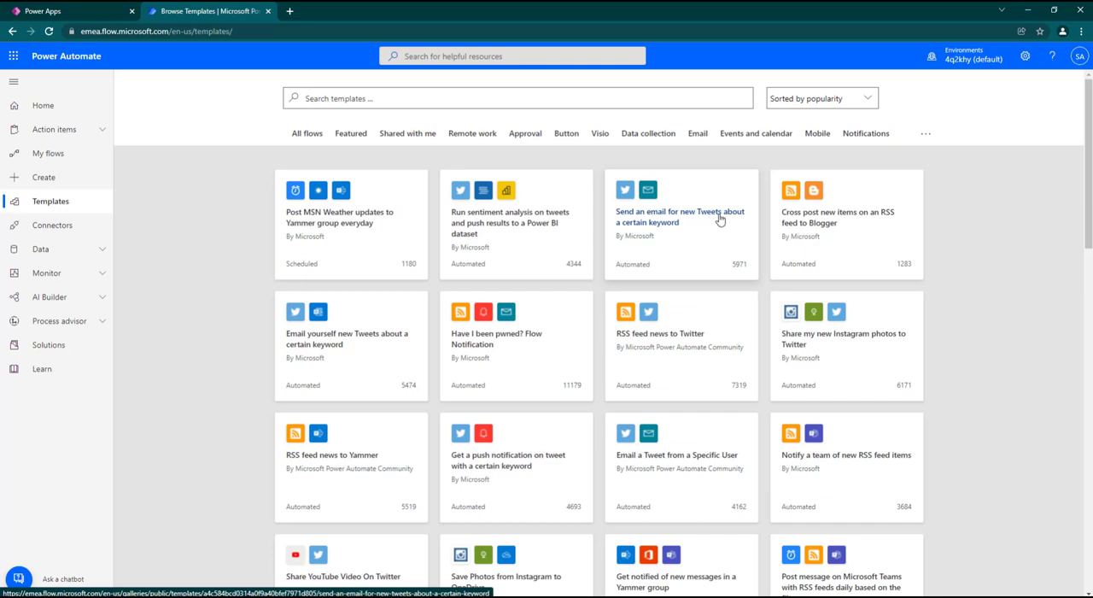
pyautogui.scroll(-5, 419, 312)
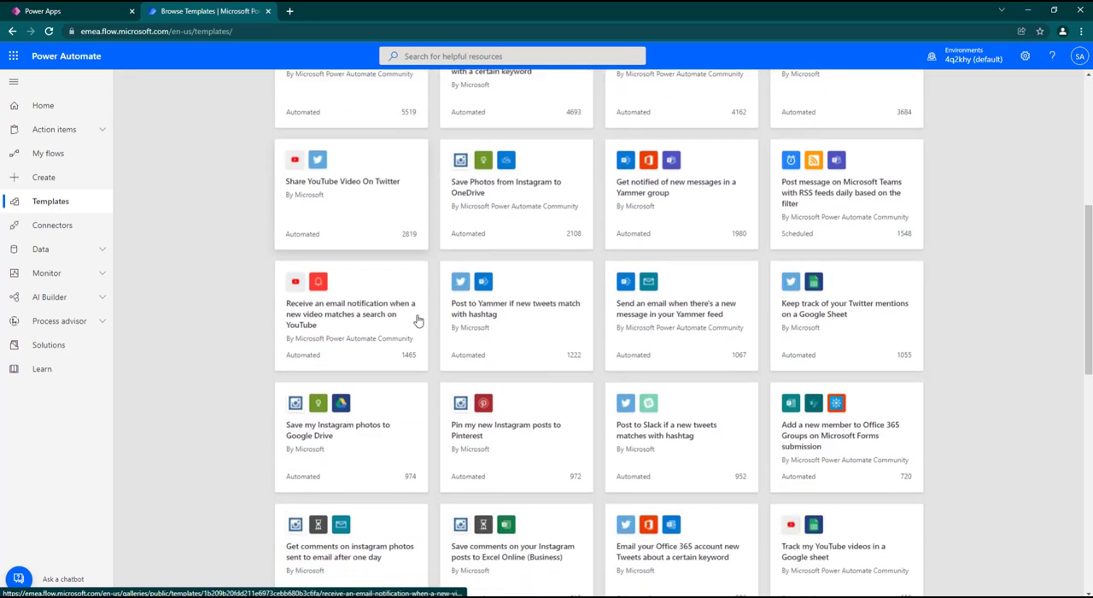
pyautogui.scroll(-3, 419, 320)
pyautogui.scroll(8, 429, 333)
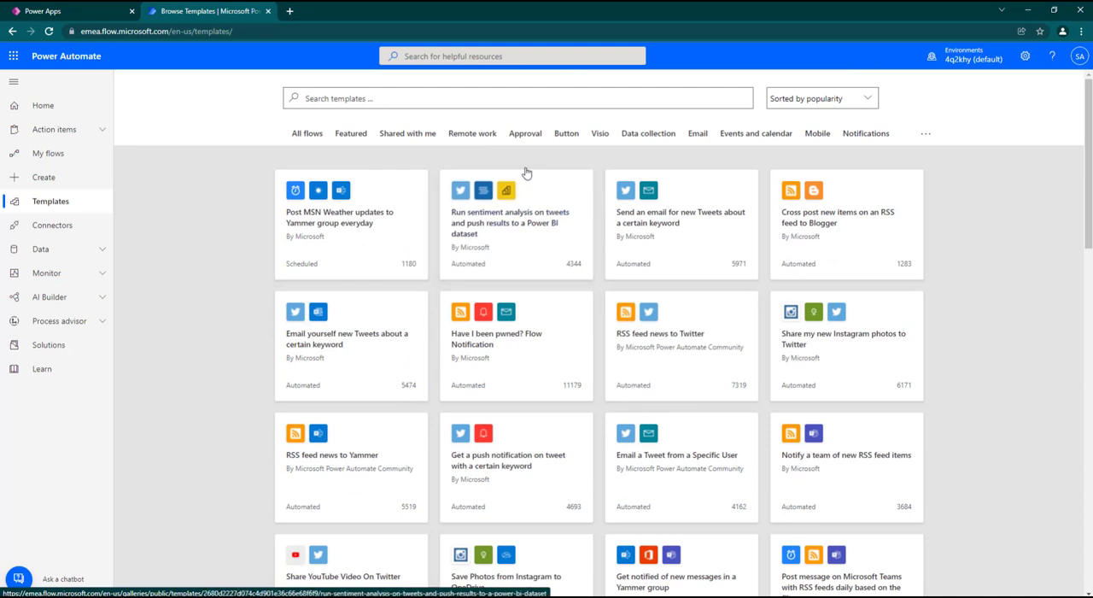
pyautogui.click(310, 137)
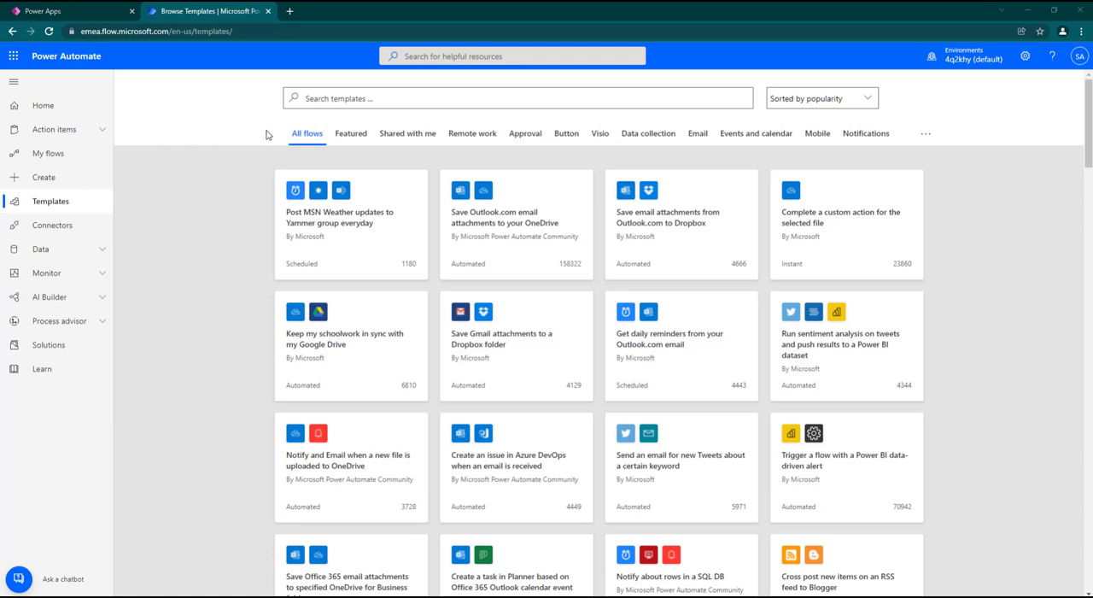
# Step: Open the list of supported connectors and look through it down to the All connectors section
pyautogui.click(53, 225)
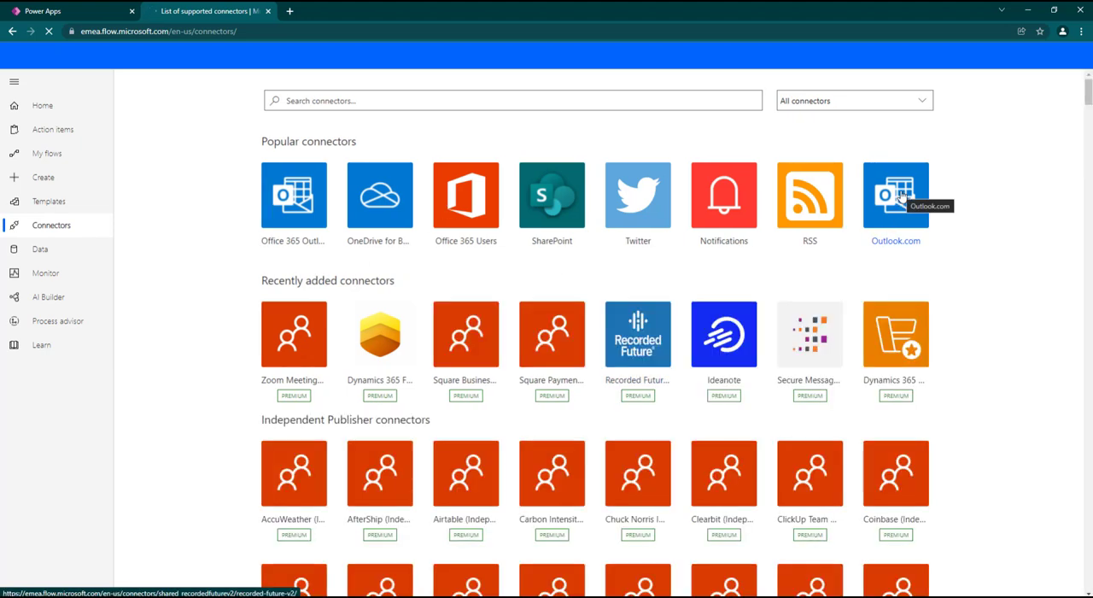
pyautogui.click(50, 224)
pyautogui.scroll(-15, 914, 320)
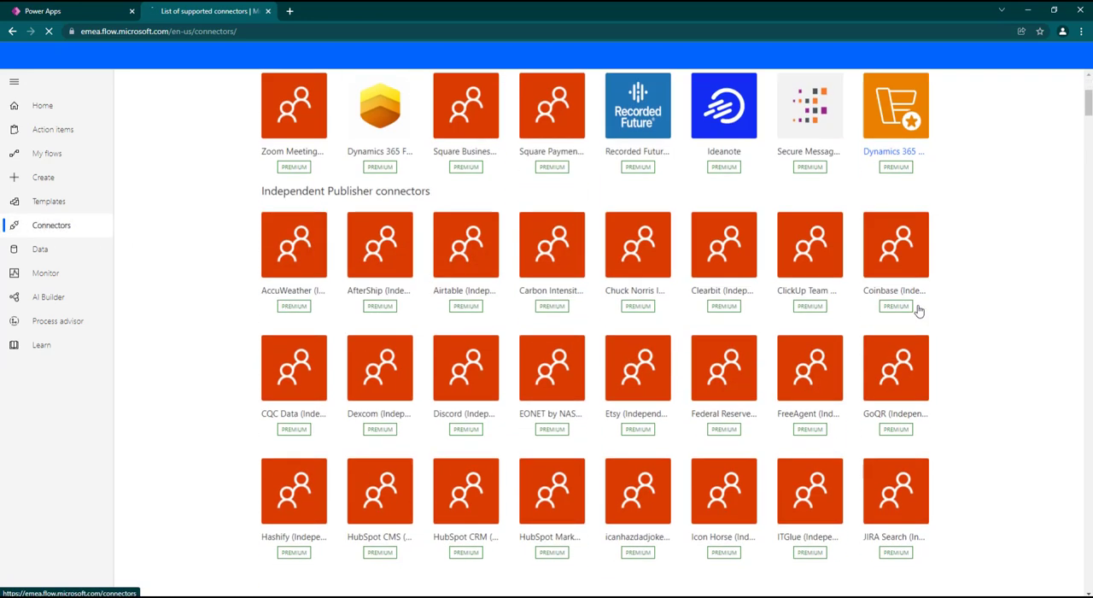
pyautogui.scroll(-3, 920, 297)
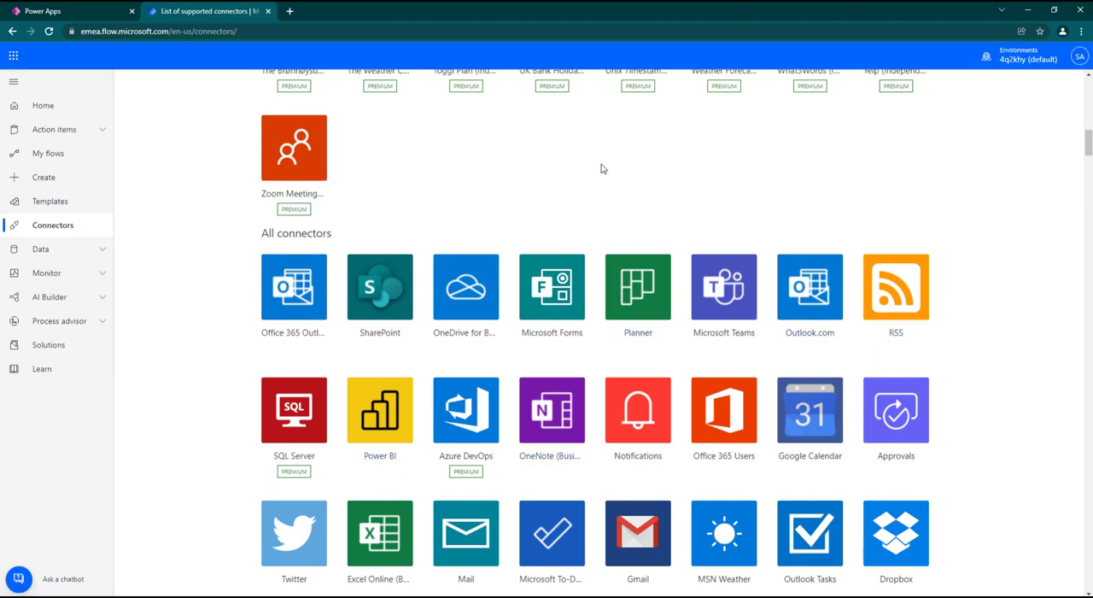
# Step: Open the Twitter connector's page and examine its trigger and the flow templates that use it
pyautogui.click(297, 438)
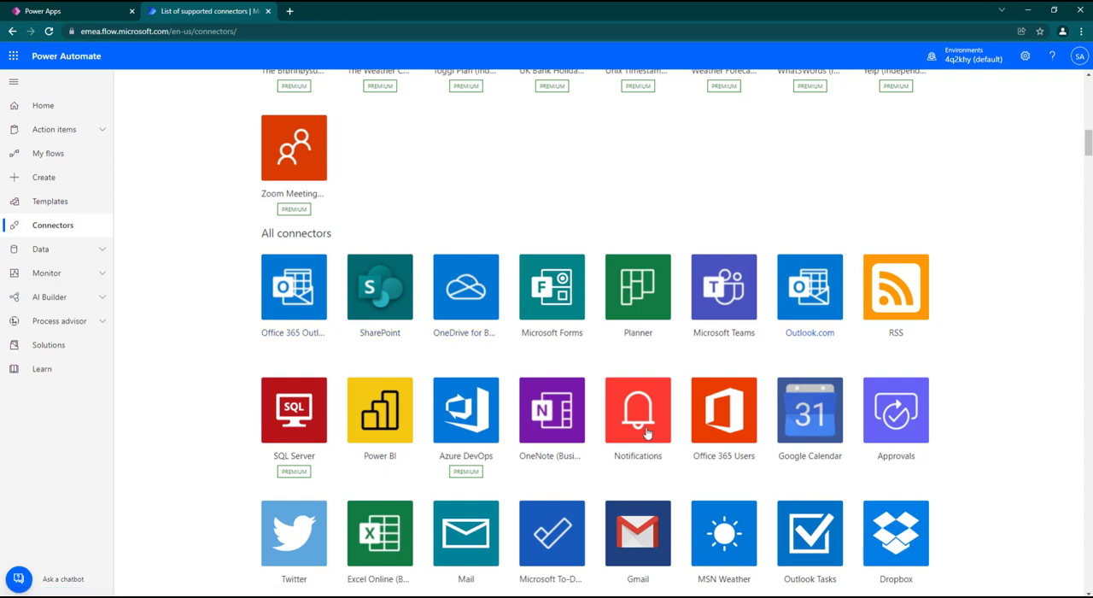
pyautogui.click(299, 524)
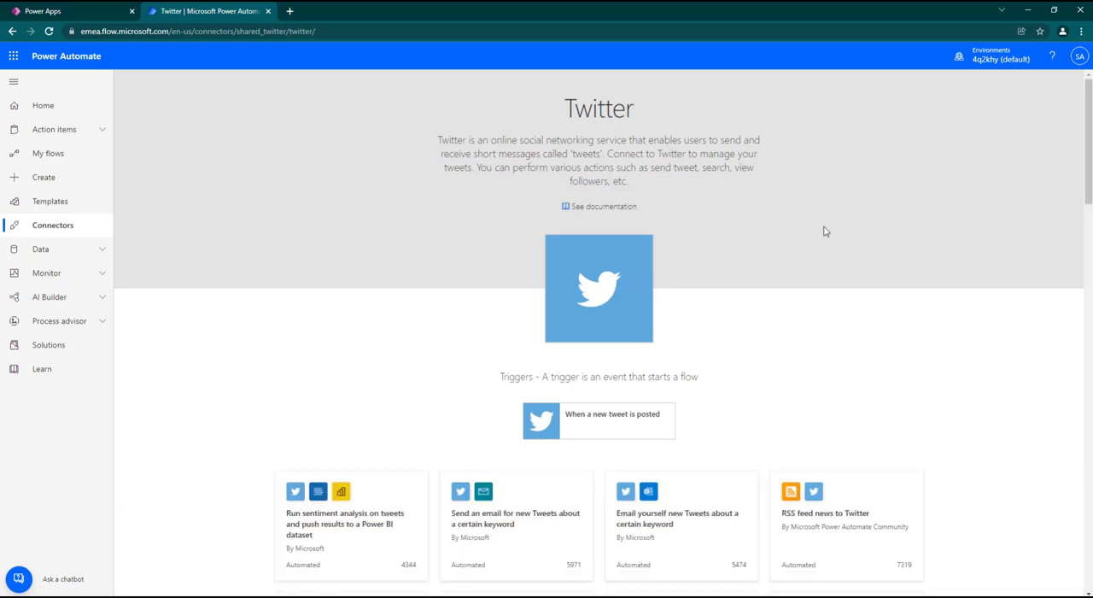
pyautogui.scroll(-1, 573, 333)
pyautogui.scroll(-2, 573, 333)
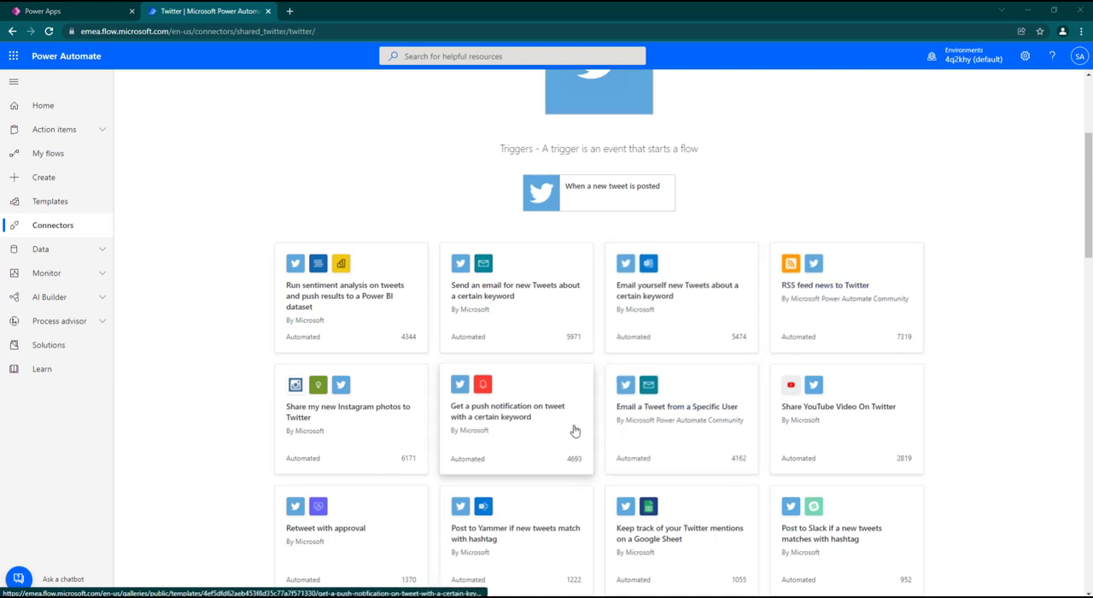
pyautogui.scroll(-1, 789, 437)
pyautogui.scroll(-3, 789, 437)
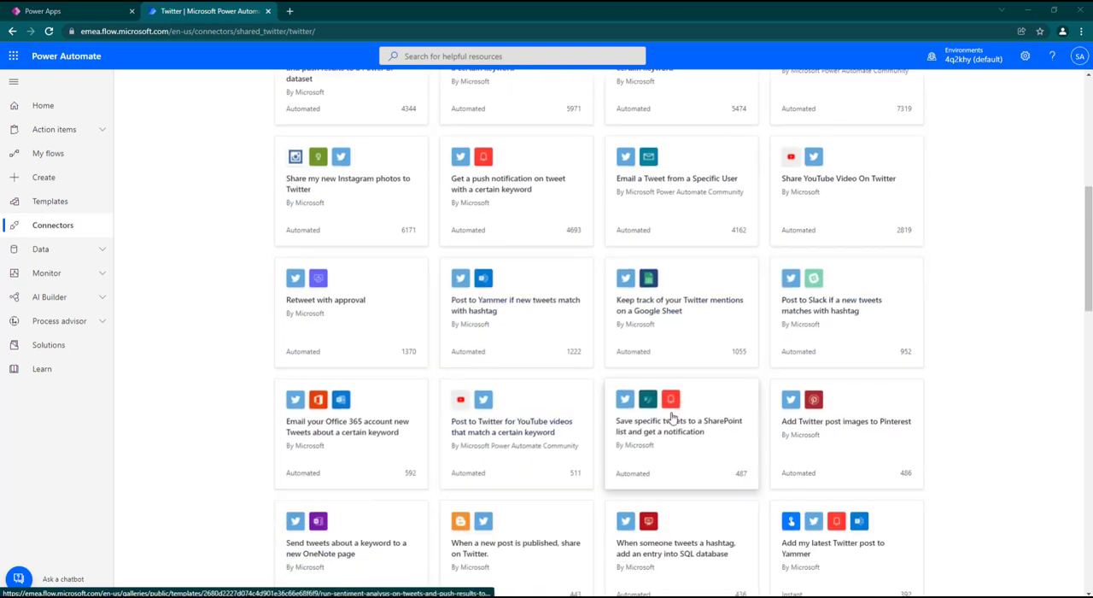
pyautogui.scroll(-4, 509, 402)
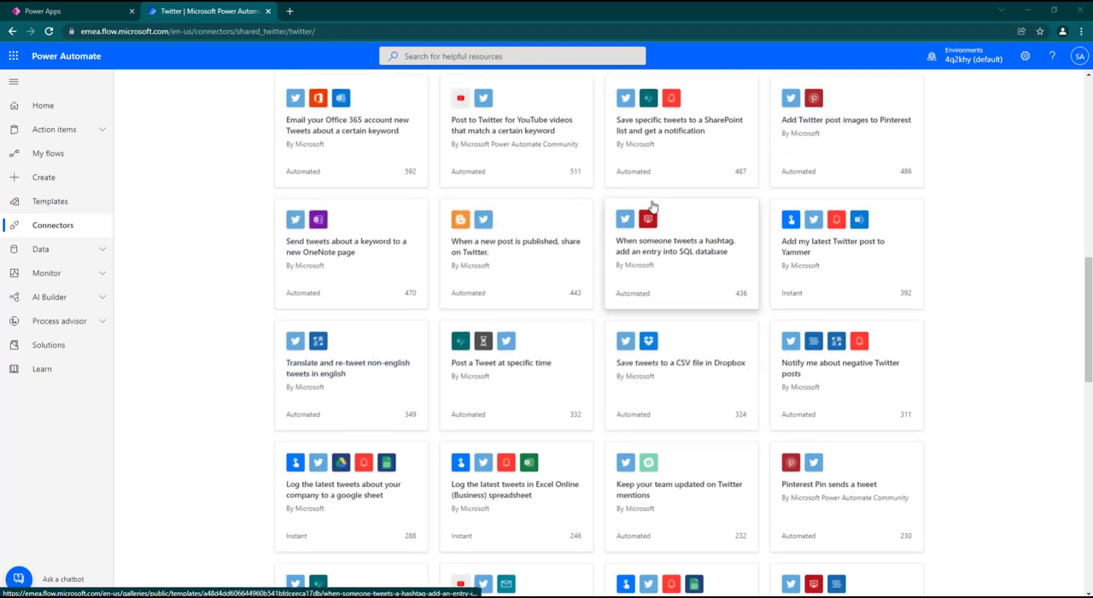
pyautogui.scroll(7, 655, 202)
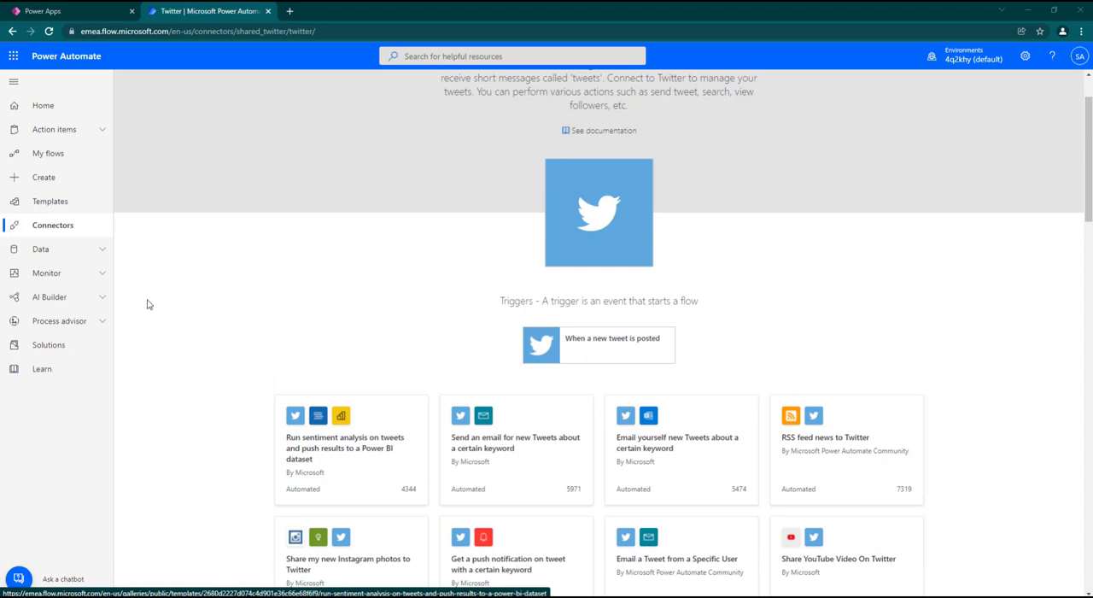
# Step: Return to the connectors list and look through the services offered under All connectors
pyautogui.click(44, 227)
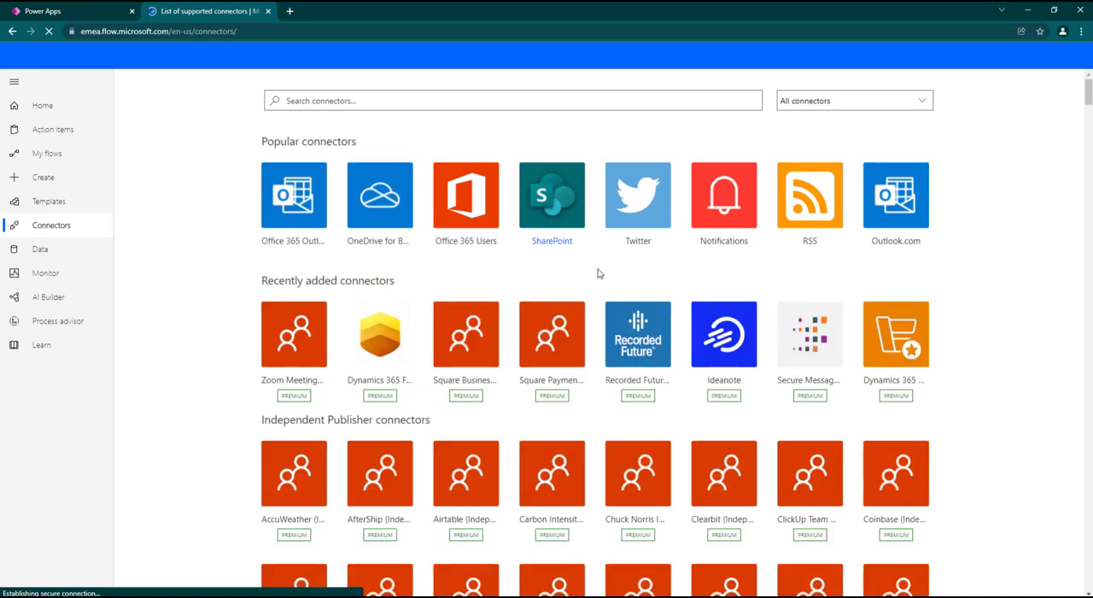
pyautogui.scroll(-10, 597, 274)
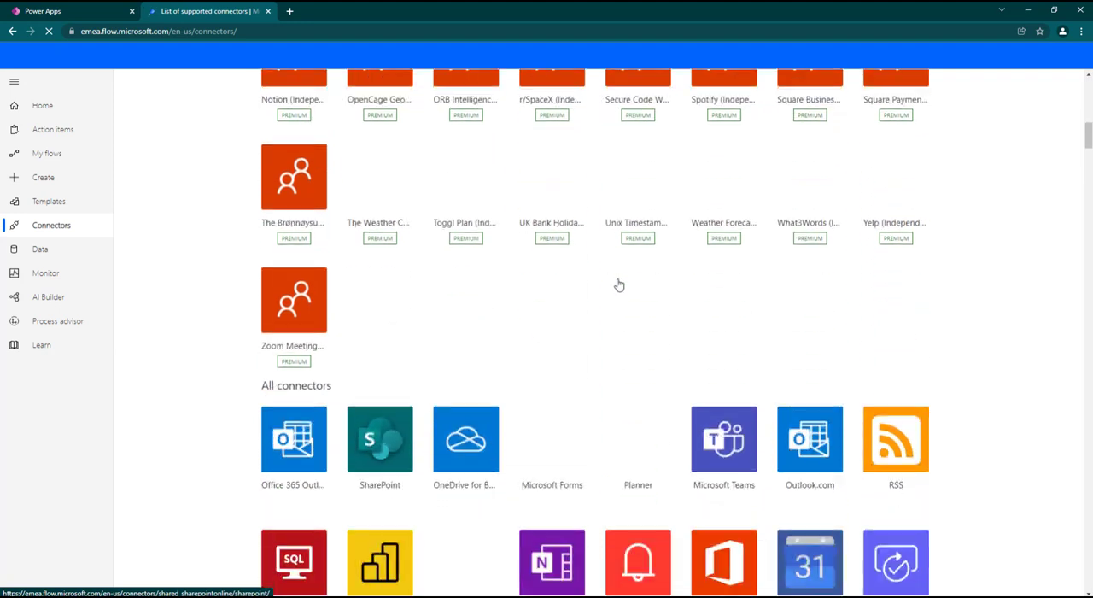
pyautogui.scroll(-4, 619, 284)
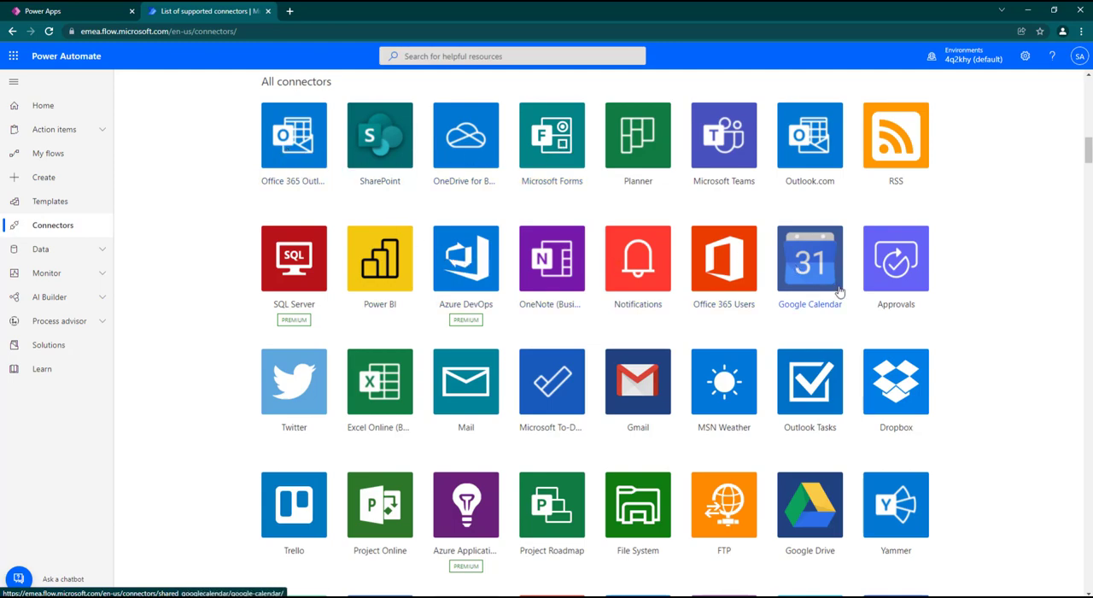
pyautogui.scroll(-3, 850, 352)
pyautogui.scroll(-6, 850, 352)
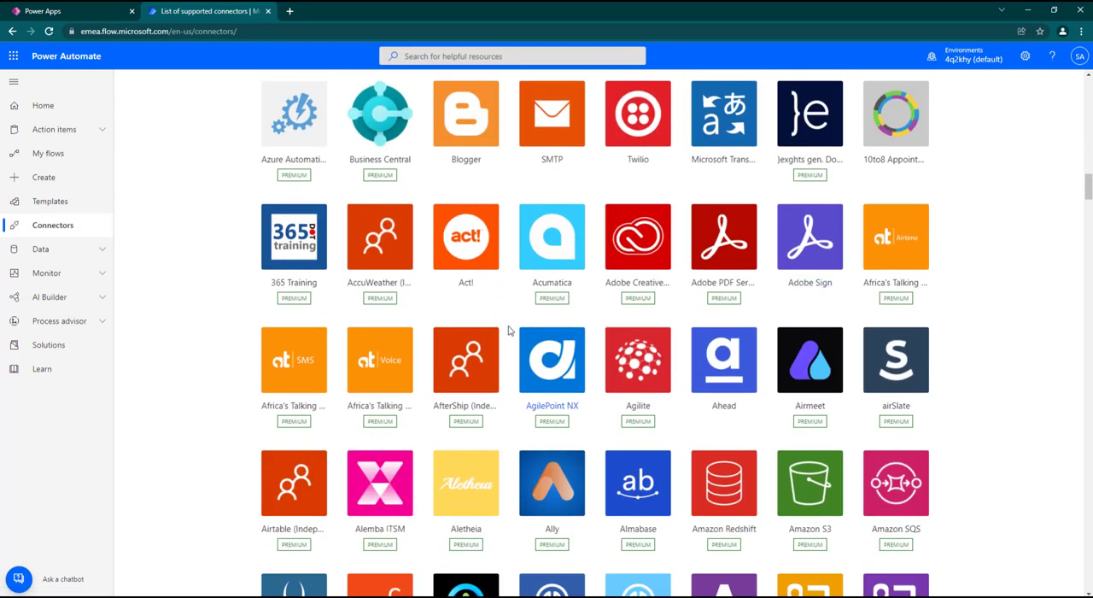
pyautogui.scroll(2, 507, 327)
pyautogui.scroll(4, 499, 336)
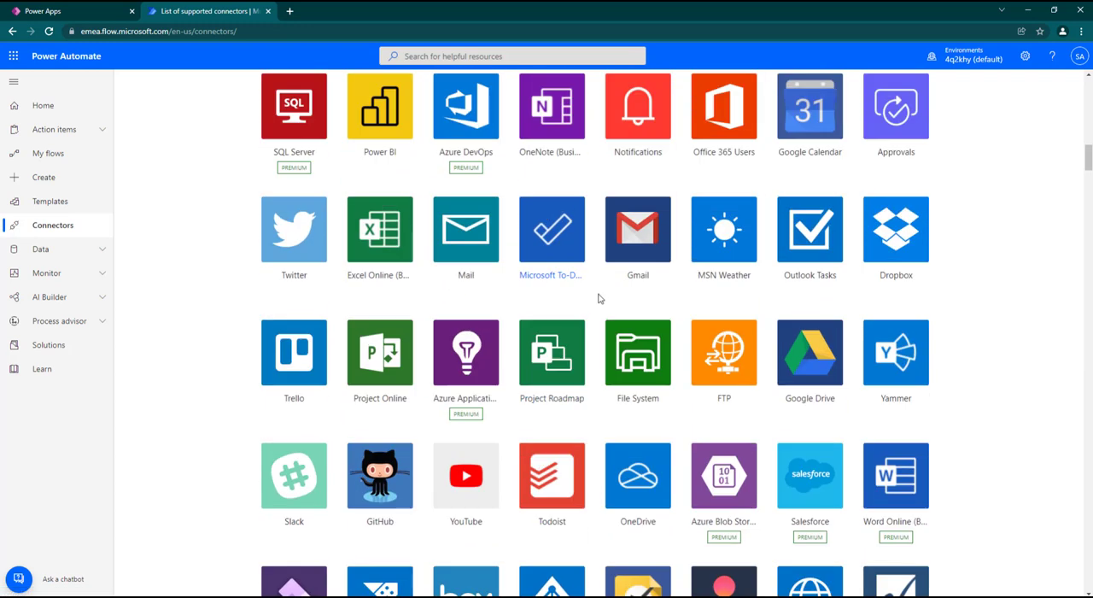
# Step: Open the MSN Weather connector's page and look through its triggers and the flow templates that use it
pyautogui.scroll(1, 533, 351)
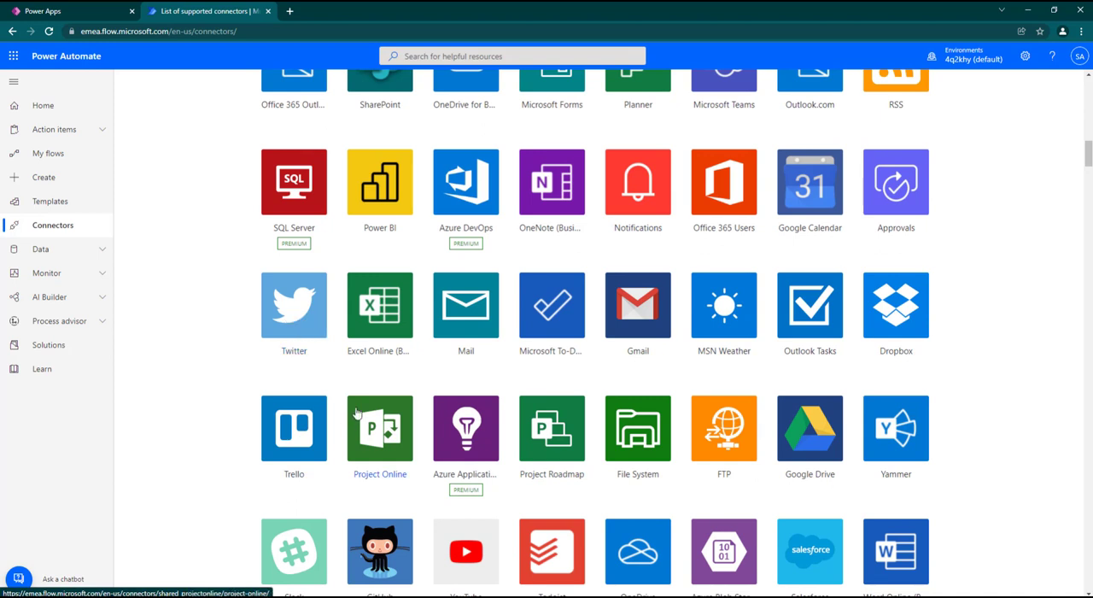
pyautogui.click(729, 303)
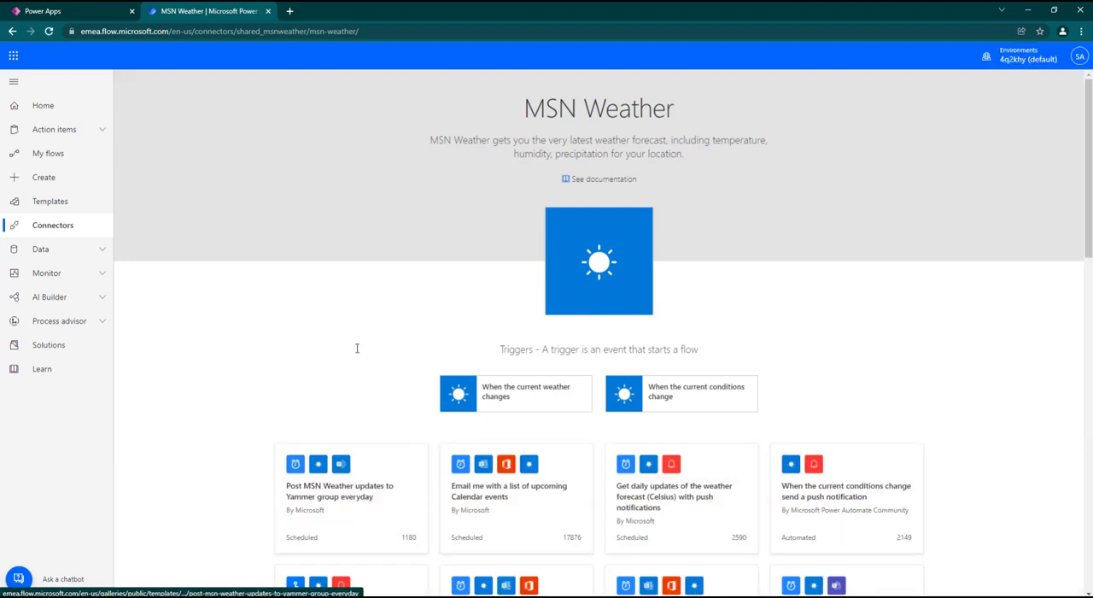
pyautogui.scroll(-1, 467, 316)
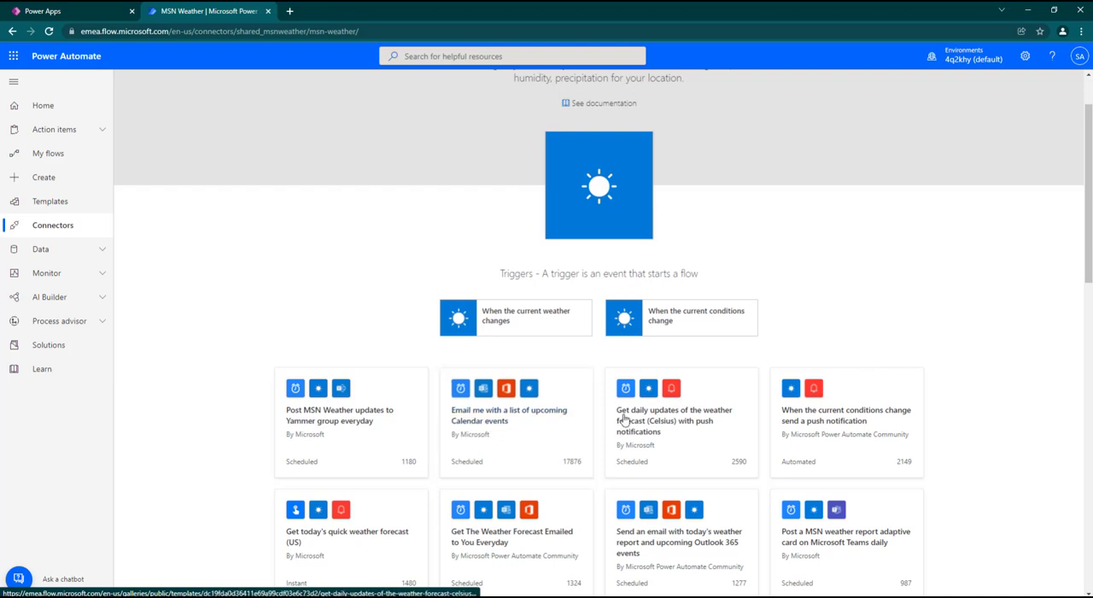
pyautogui.scroll(-1, 793, 365)
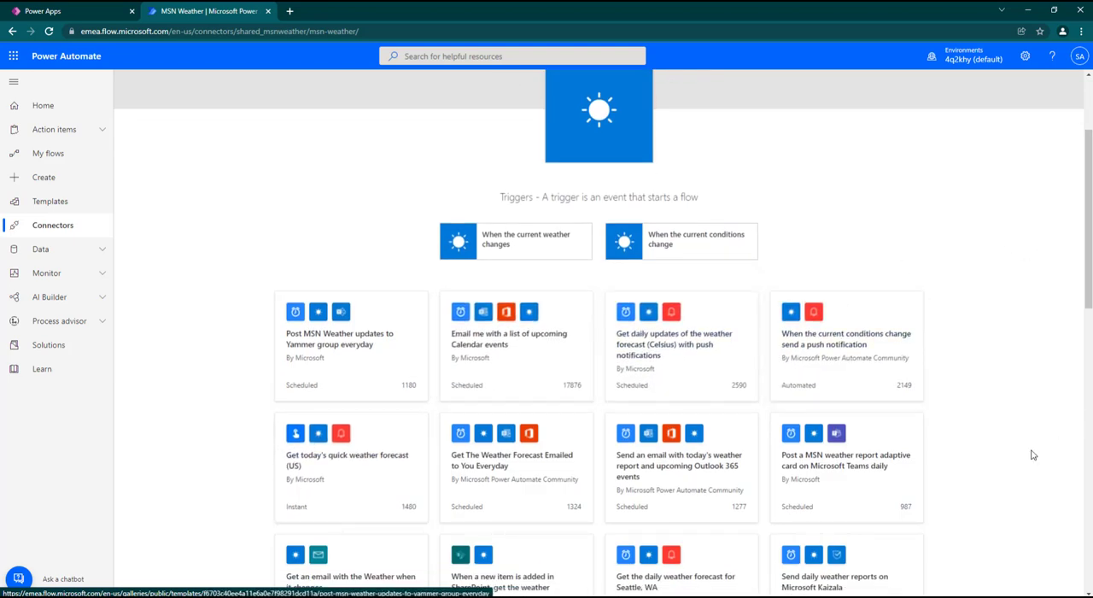
pyautogui.scroll(-2, 820, 342)
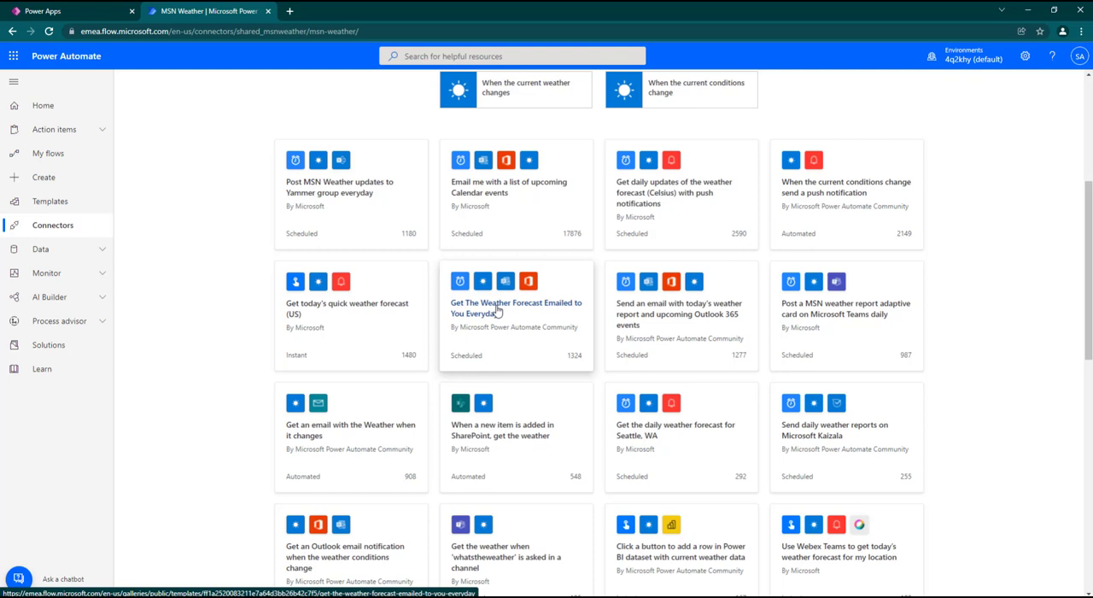
# Step: Start a flow from the "Get The Weather Forecast Emailed to You Everyday" template, connecting MSN Weather and signing in to Office 365 Users
pyautogui.click(498, 310)
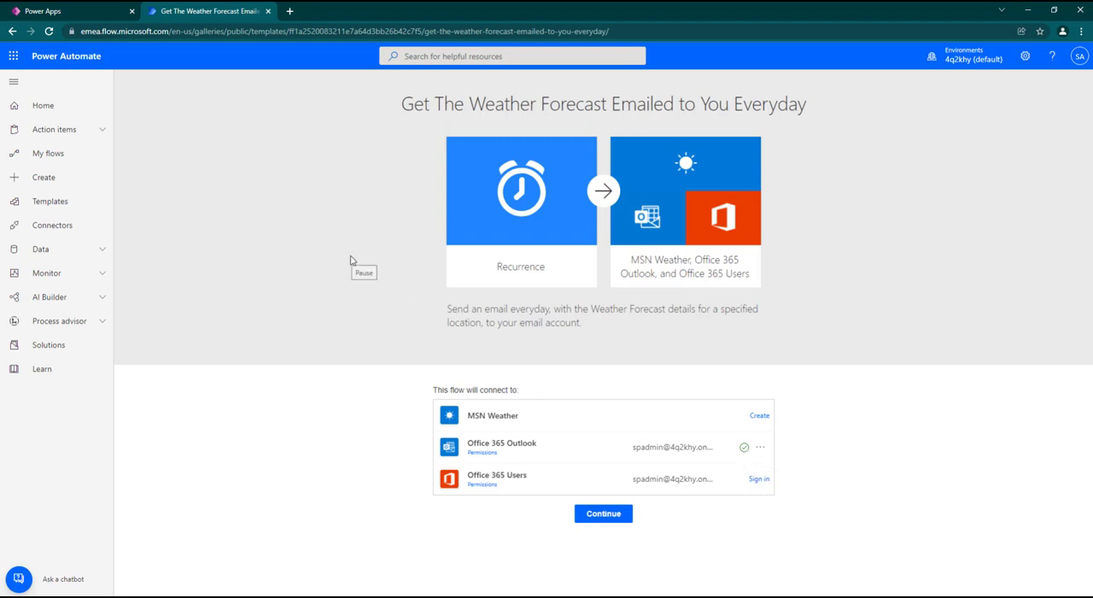
pyautogui.click(760, 416)
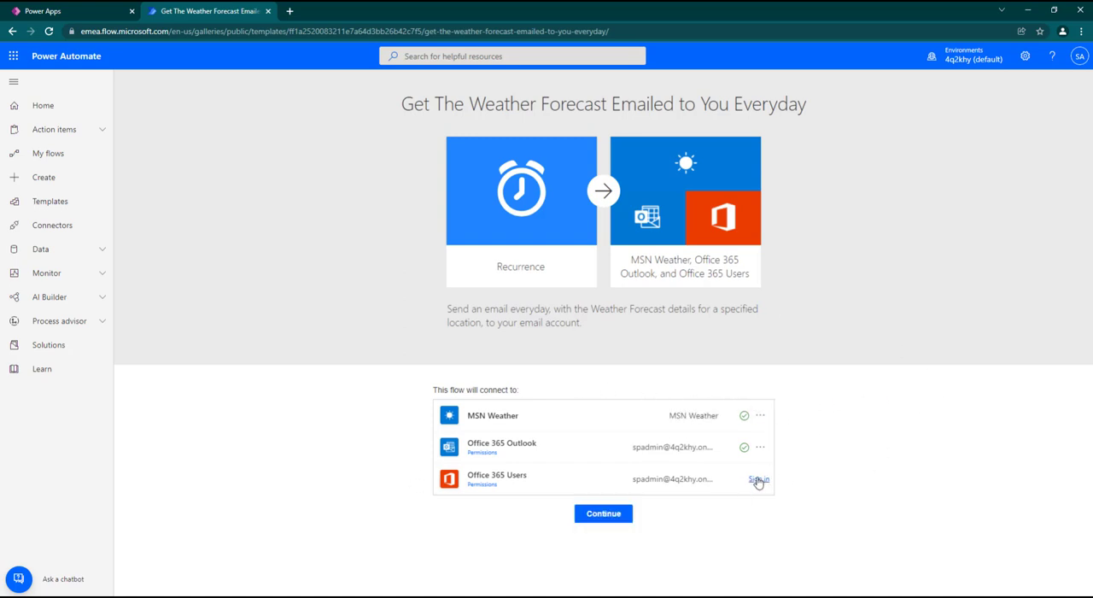
pyautogui.click(757, 478)
pyautogui.click(603, 514)
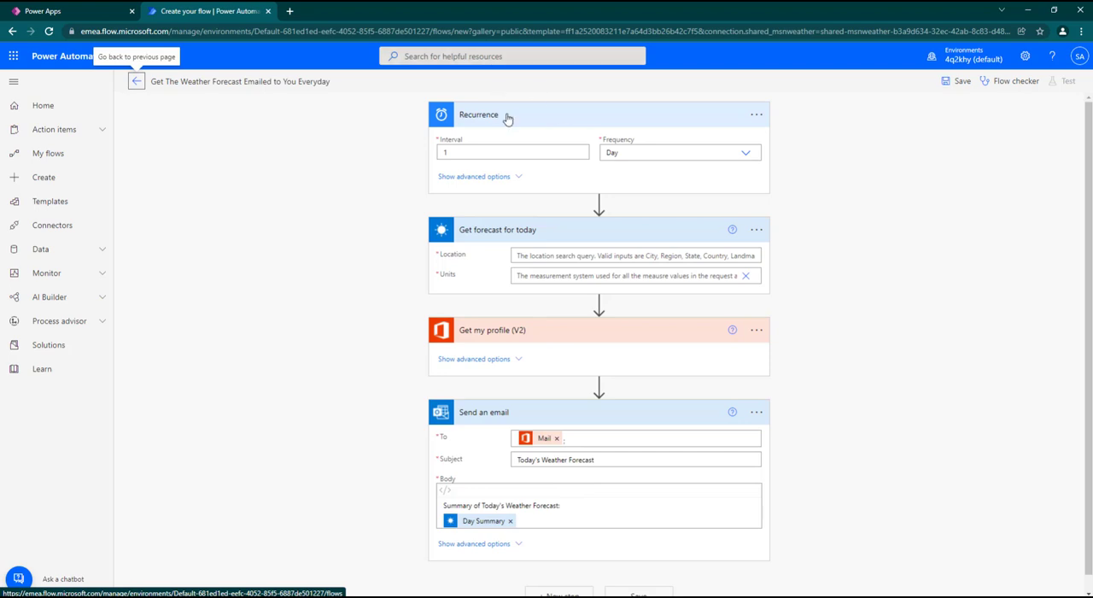
# Step: Set the Recurrence trigger's time zone to (UTC+01:00) West Central Africa in its advanced options, then hide those options
pyautogui.click(515, 178)
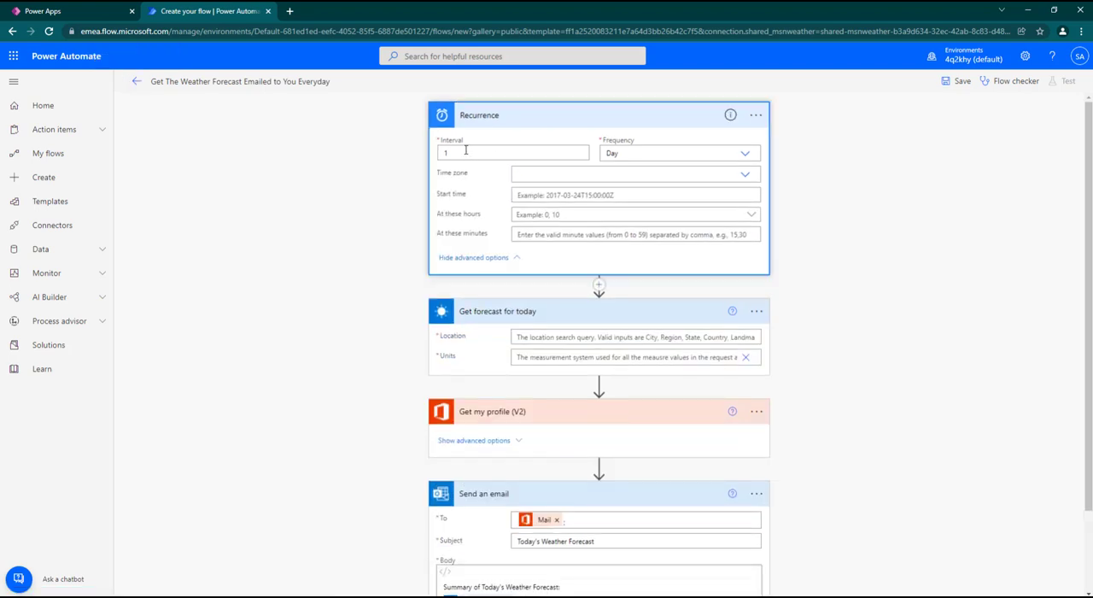
pyautogui.click(684, 155)
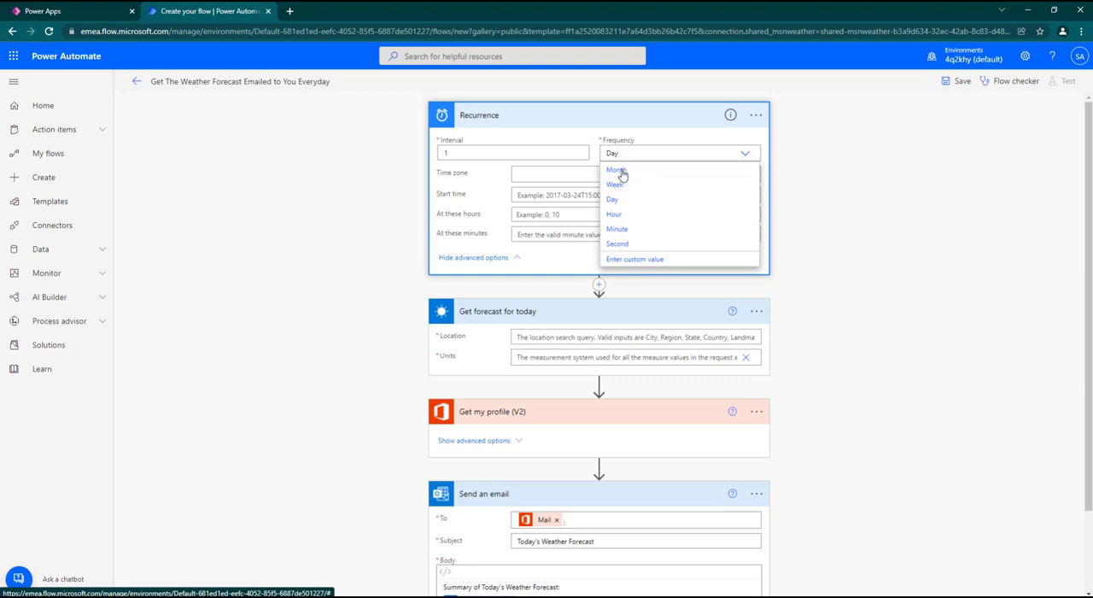
pyautogui.doubleClick(456, 152)
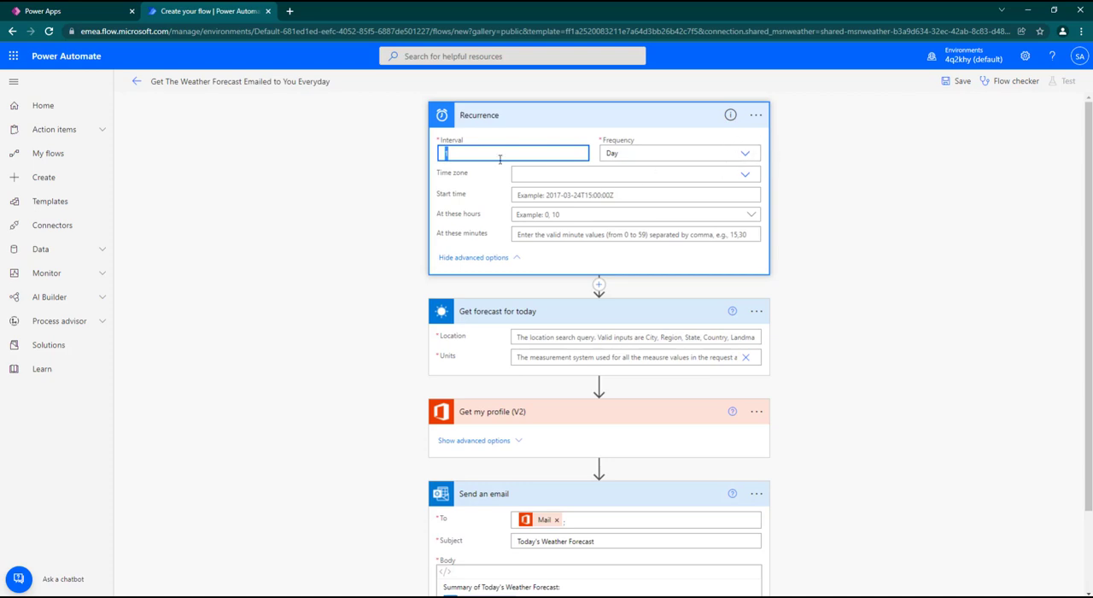
pyautogui.click(745, 174)
pyautogui.scroll(-10, 700, 256)
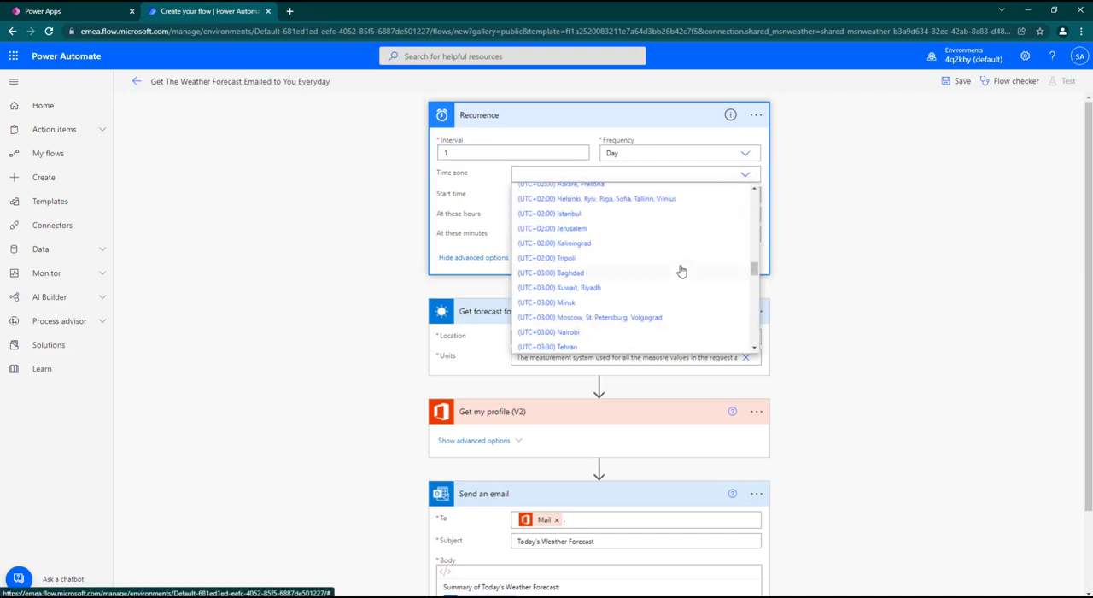
pyautogui.scroll(2, 678, 268)
pyautogui.scroll(4, 616, 266)
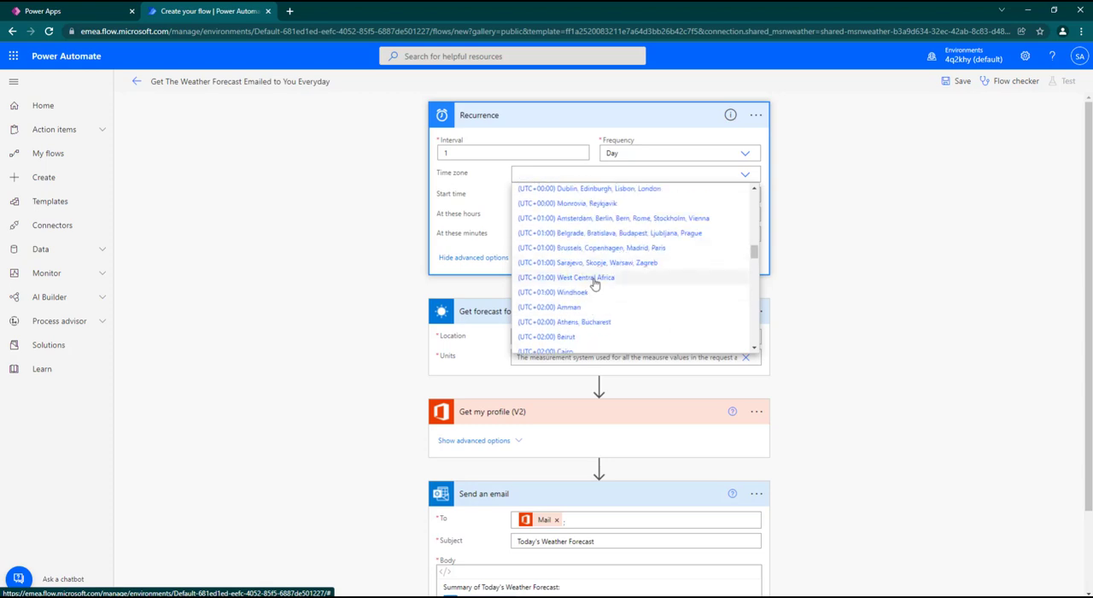
pyautogui.click(595, 279)
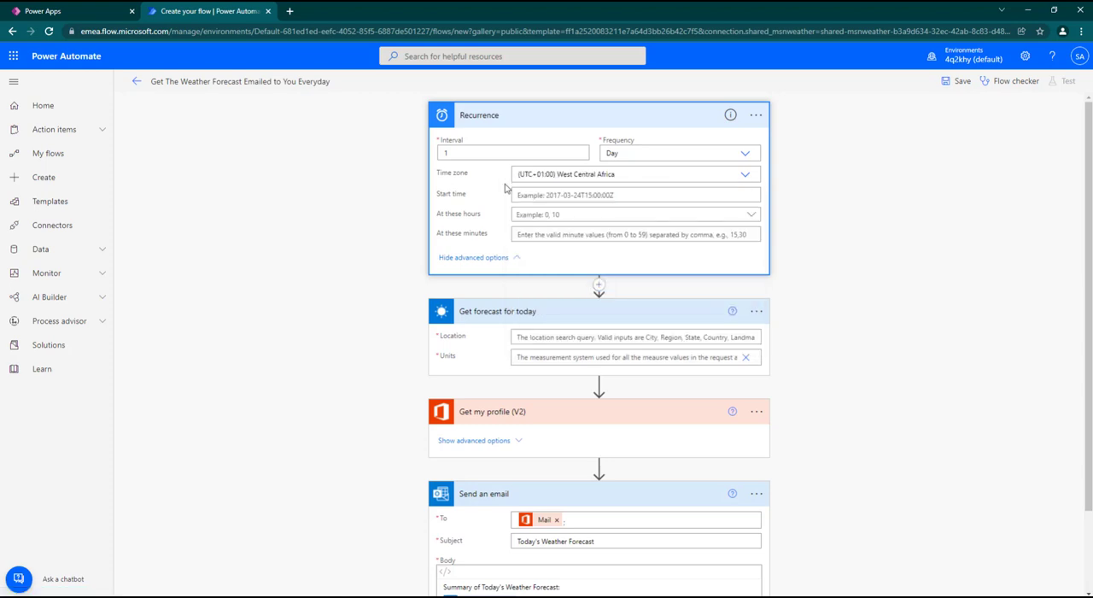
pyautogui.click(508, 258)
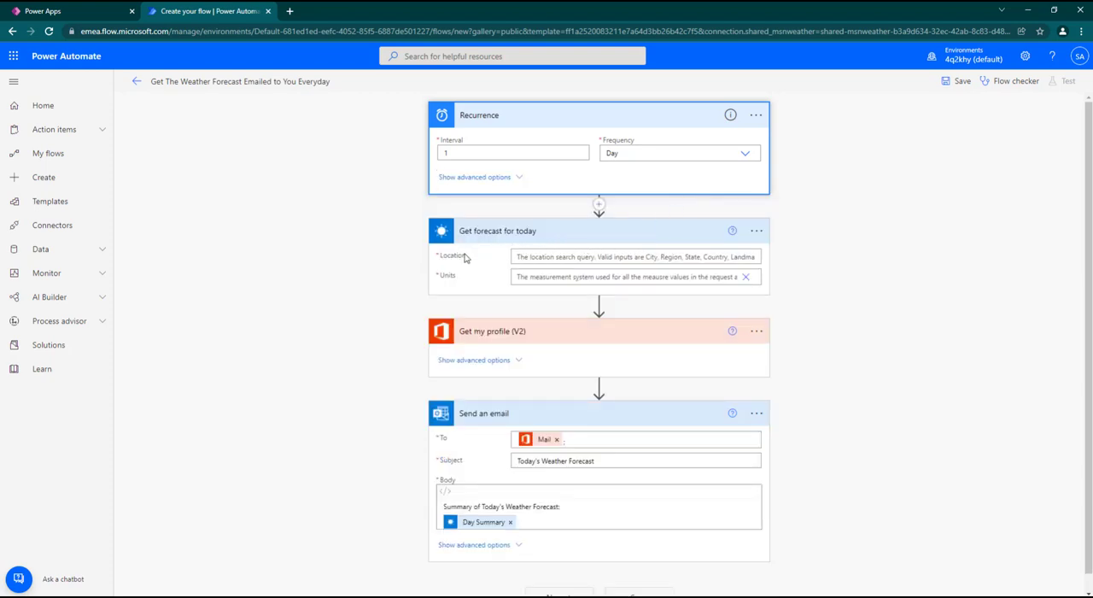
# Step: Set the Get forecast for today action's location to Lagos and its units to Metric, then collapse the action
pyautogui.click(541, 257)
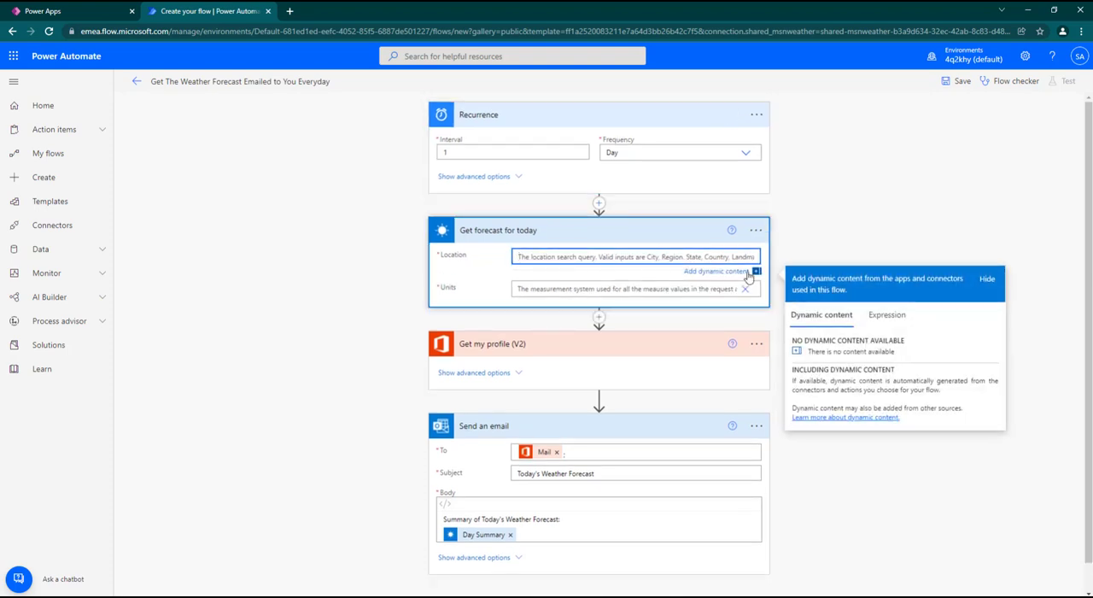
pyautogui.write('L')
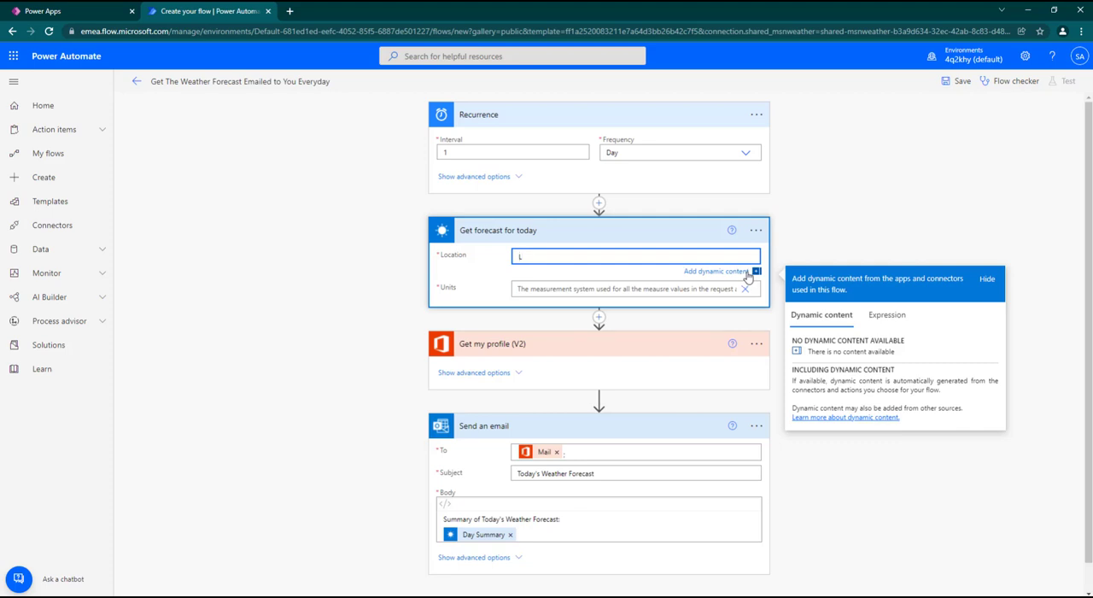
pyautogui.write('agos')
pyautogui.click(745, 289)
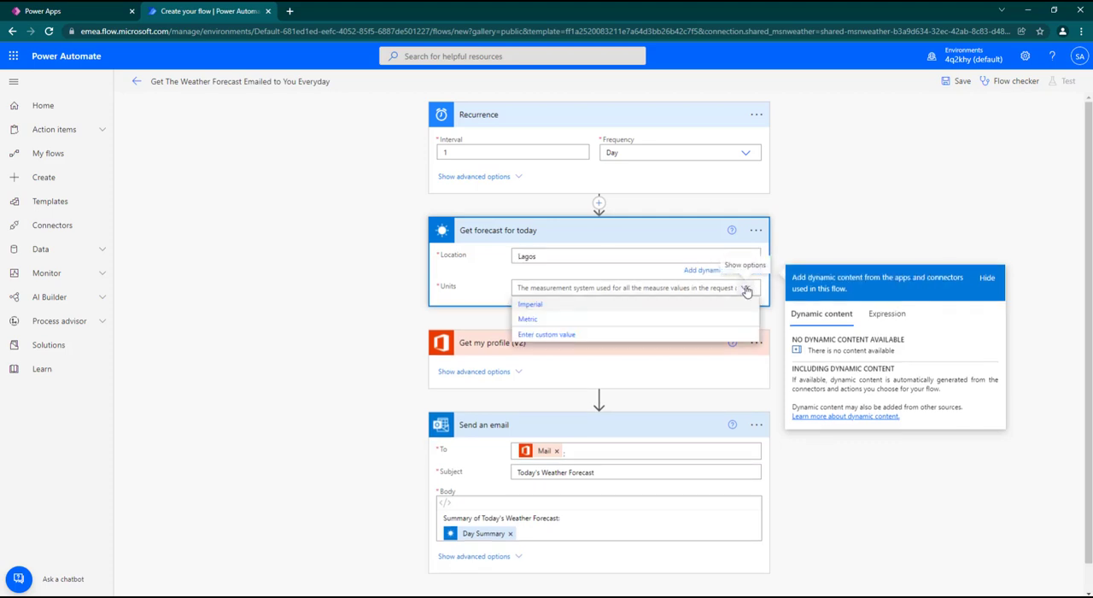
pyautogui.click(566, 321)
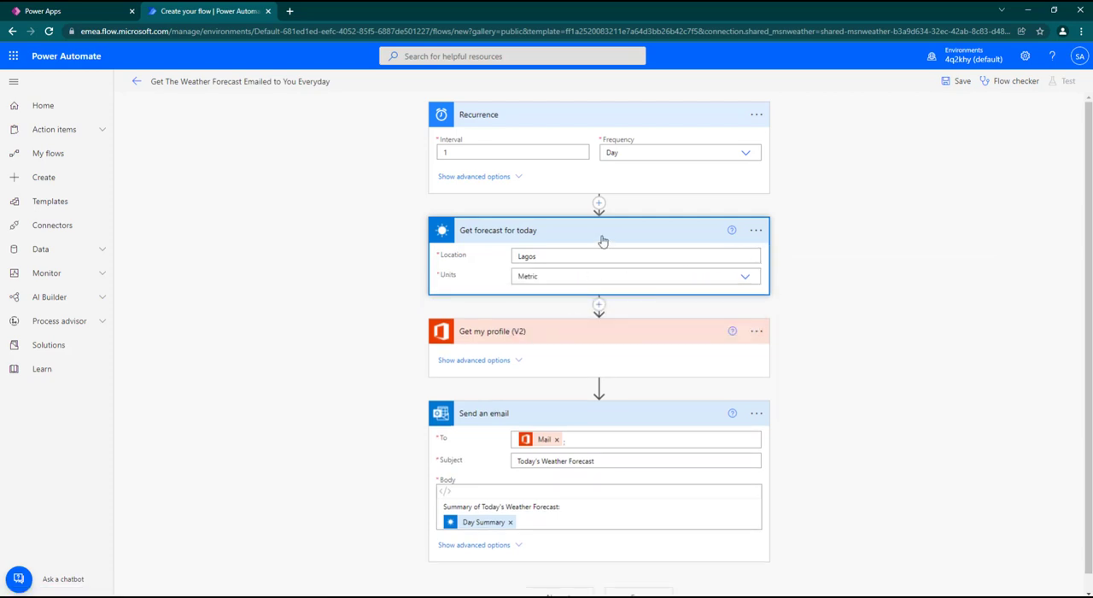
pyautogui.click(602, 237)
# Step: Review the advanced options of Get my profile (V2) and the Send an email subject, then save the flow
pyautogui.click(521, 308)
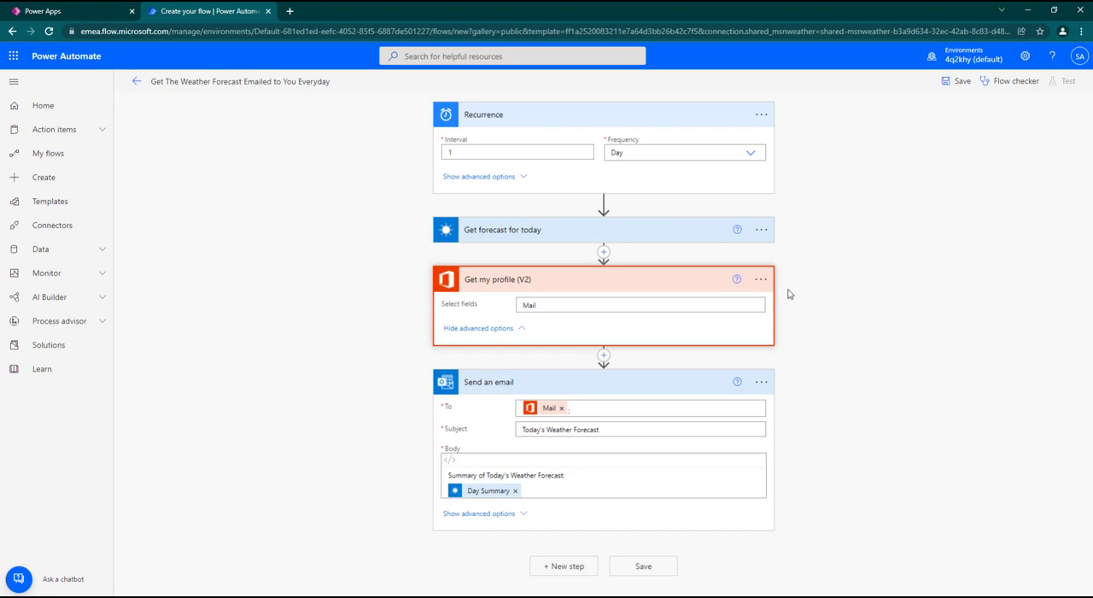
pyautogui.click(512, 328)
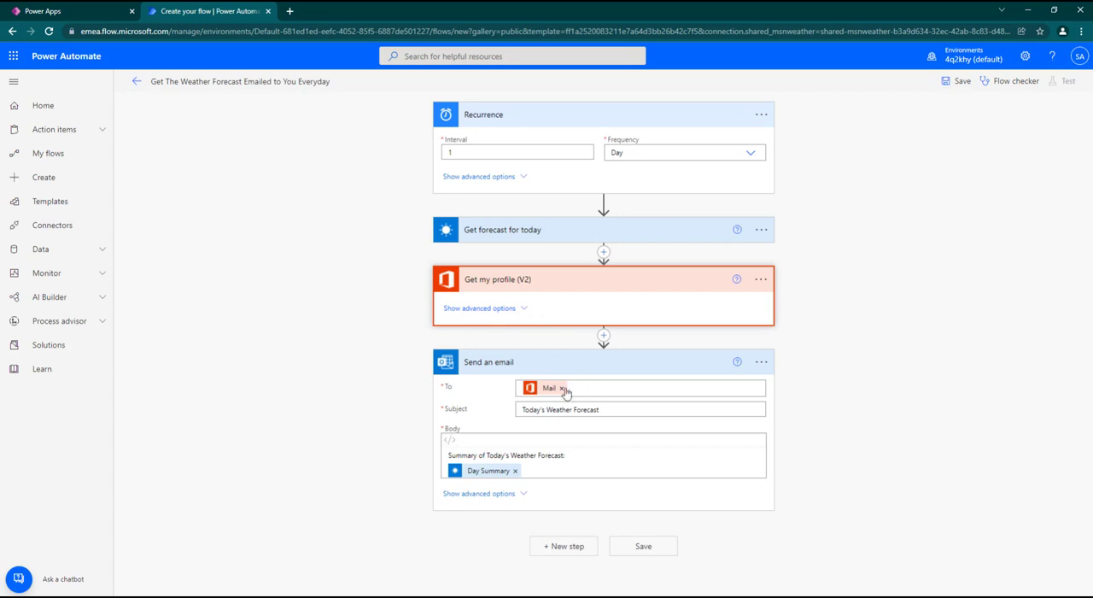
pyautogui.moveTo(553, 391)
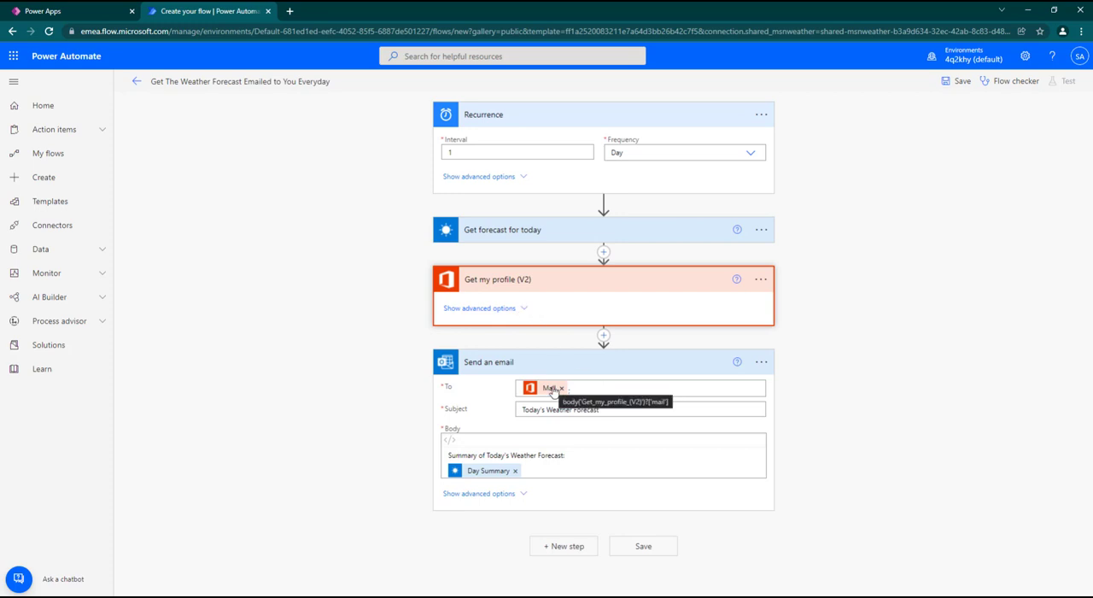
pyautogui.click(613, 409)
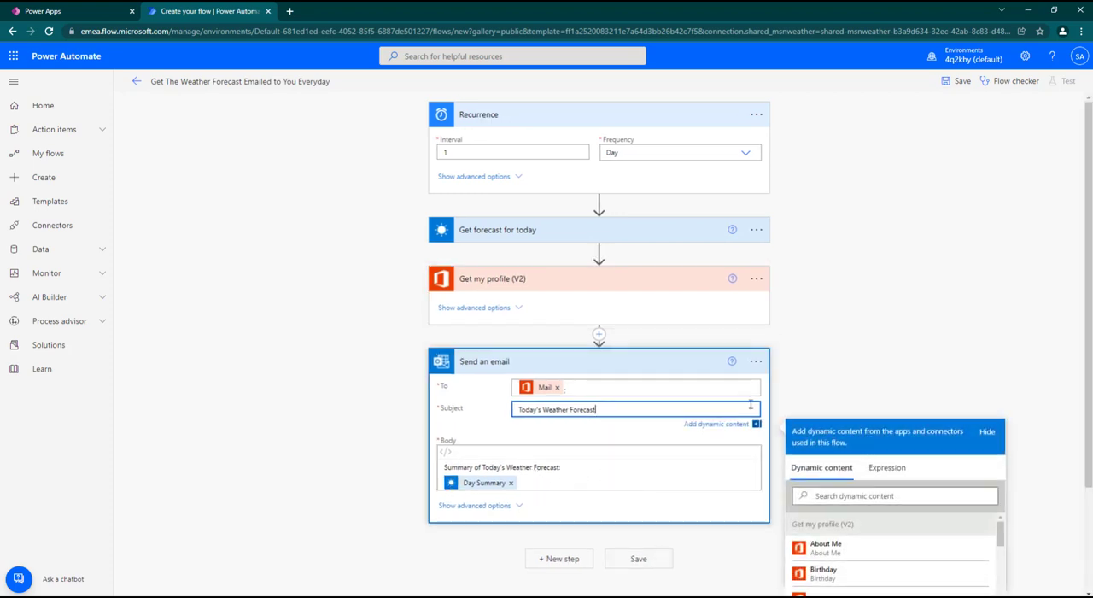
pyautogui.click(958, 82)
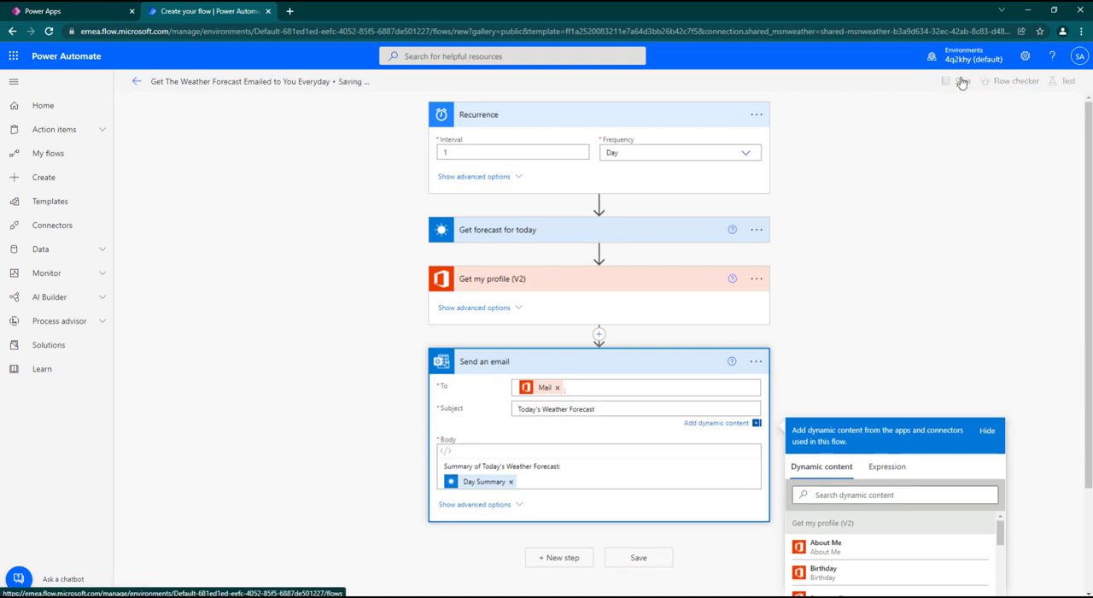
# Step: Open the Outlook mailbox in a new browser tab and read the "Today's Weather Forecast" email
pyautogui.click(289, 11)
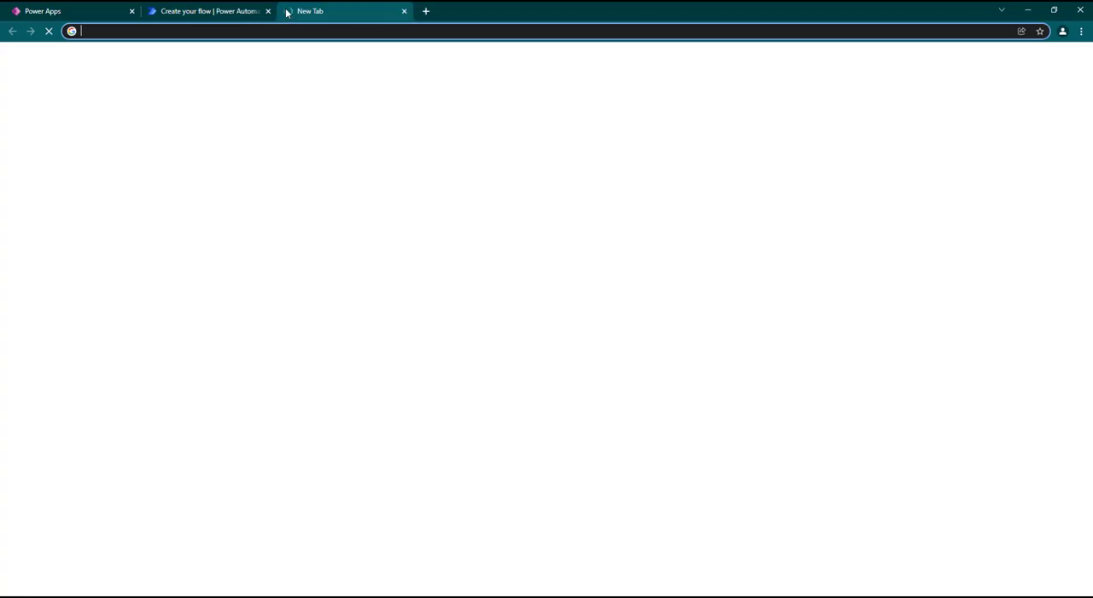
pyautogui.write('out')
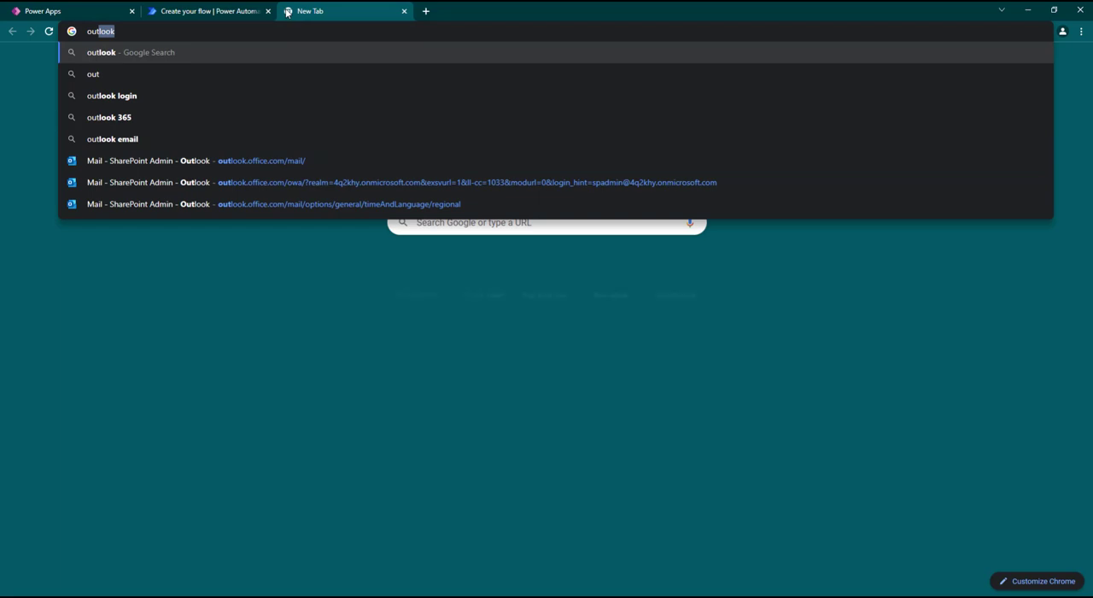
pyautogui.click(245, 160)
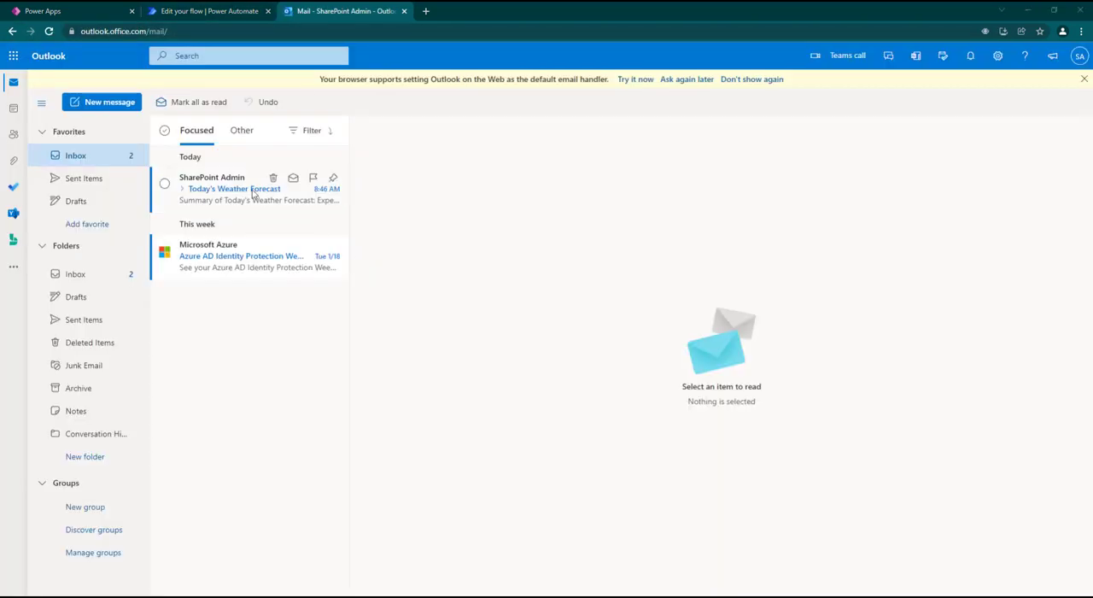
pyautogui.click(250, 189)
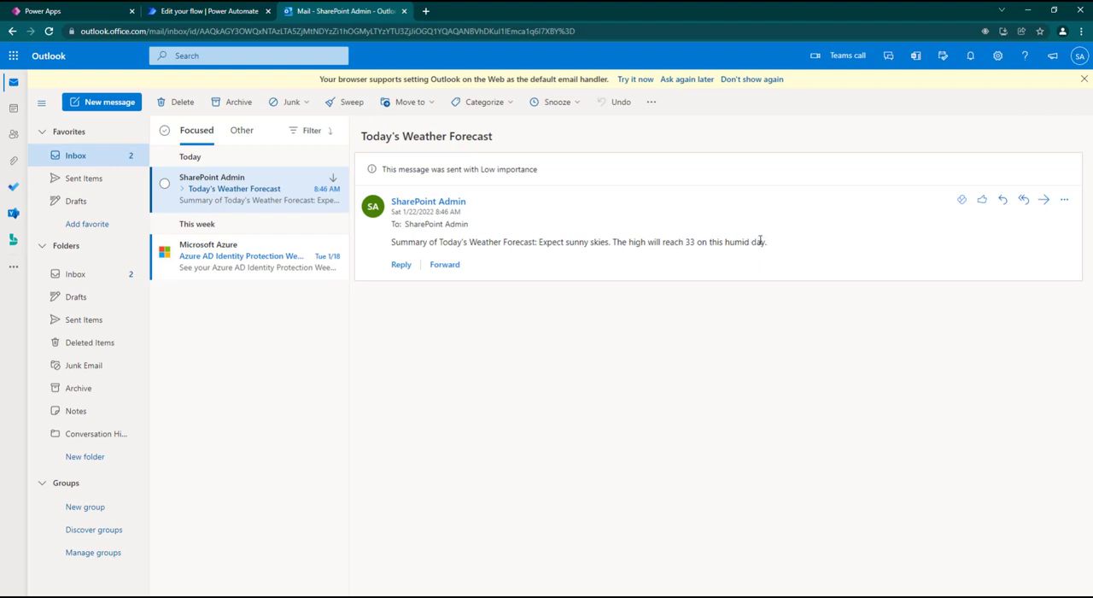
# Step: Return to the Power Automate flow, set the Recurrence trigger to run at hour 6, and collapse the trigger
pyautogui.click(229, 8)
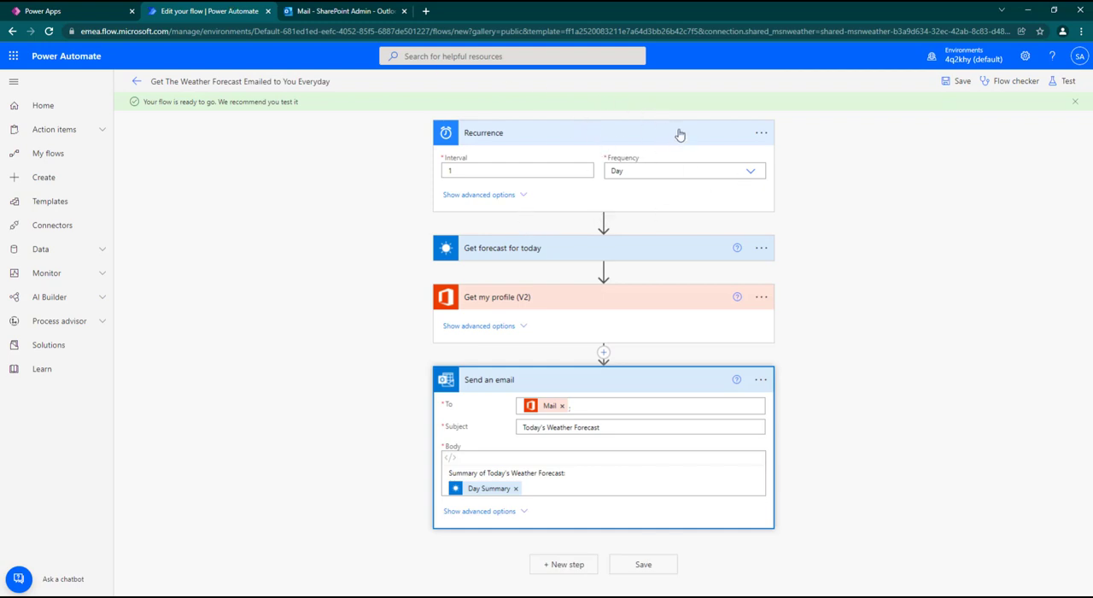
pyautogui.click(518, 196)
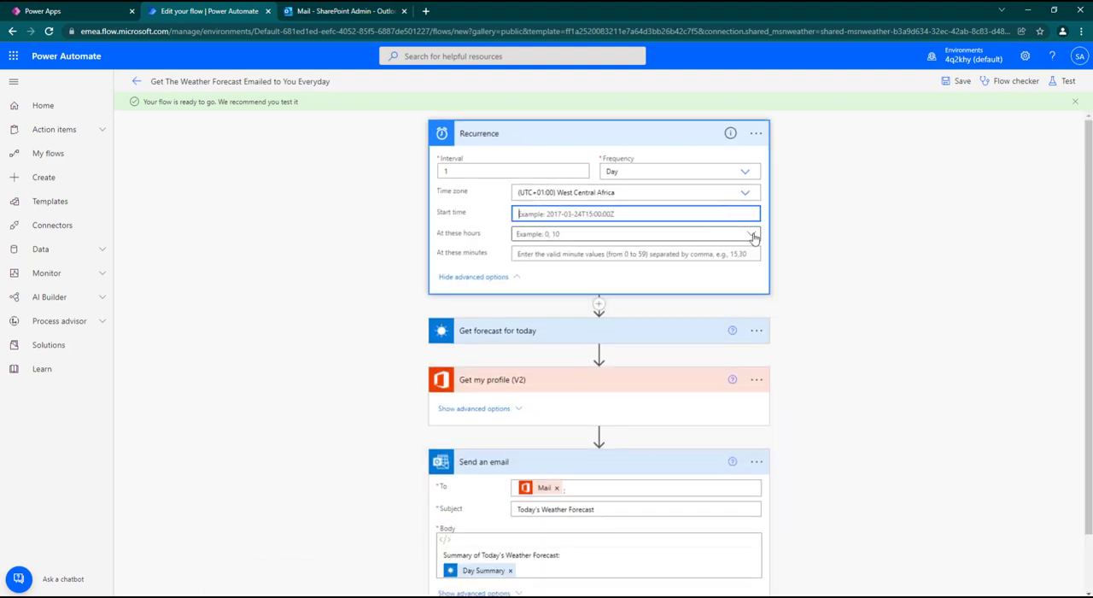
pyautogui.click(753, 237)
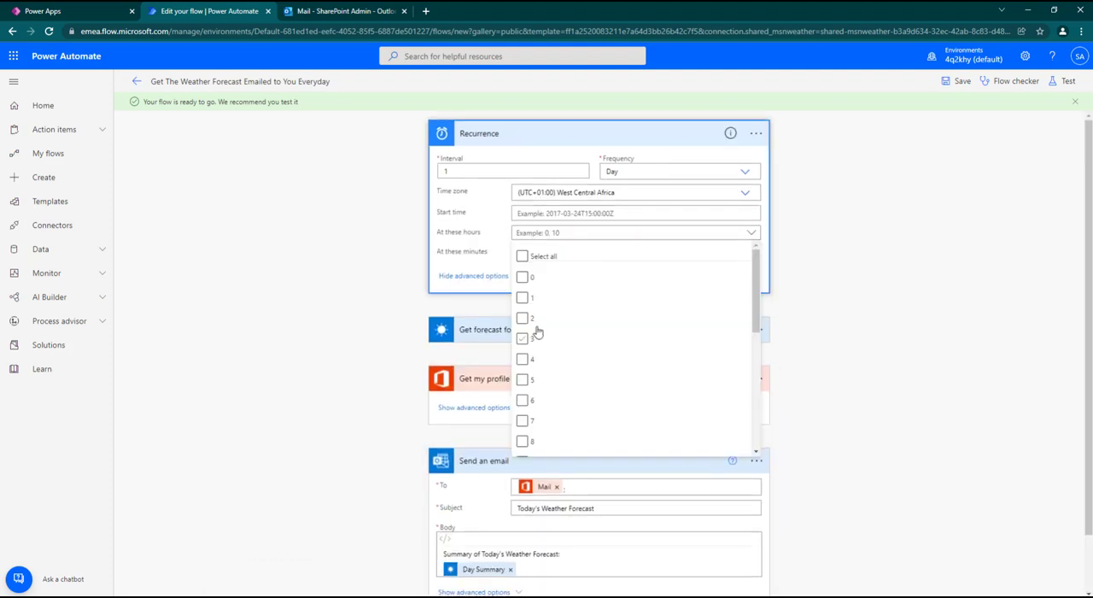
pyautogui.scroll(-3, 538, 333)
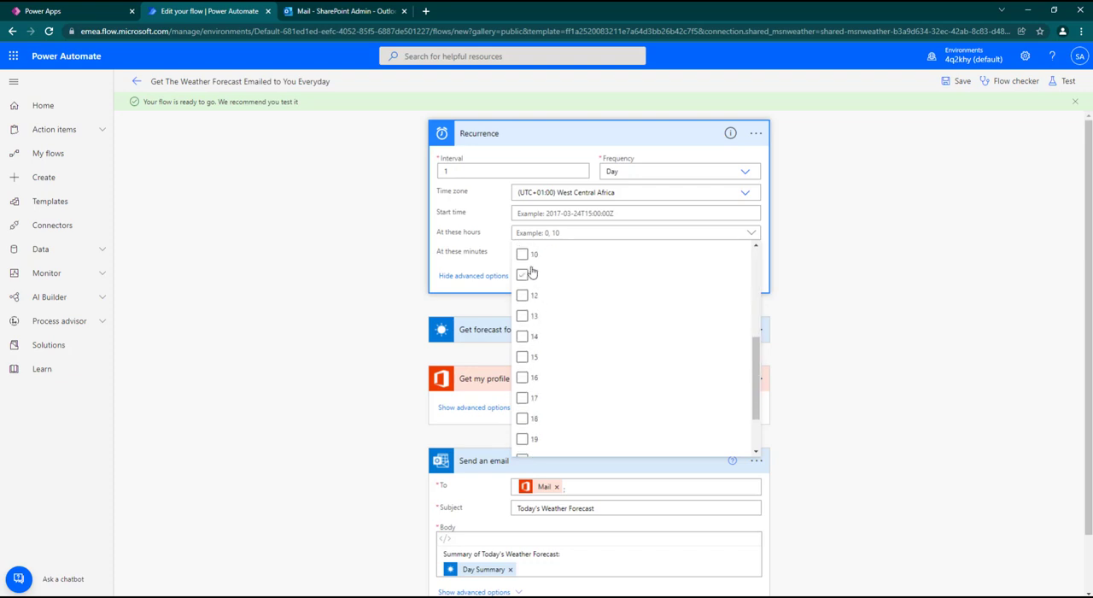
pyautogui.scroll(3, 538, 282)
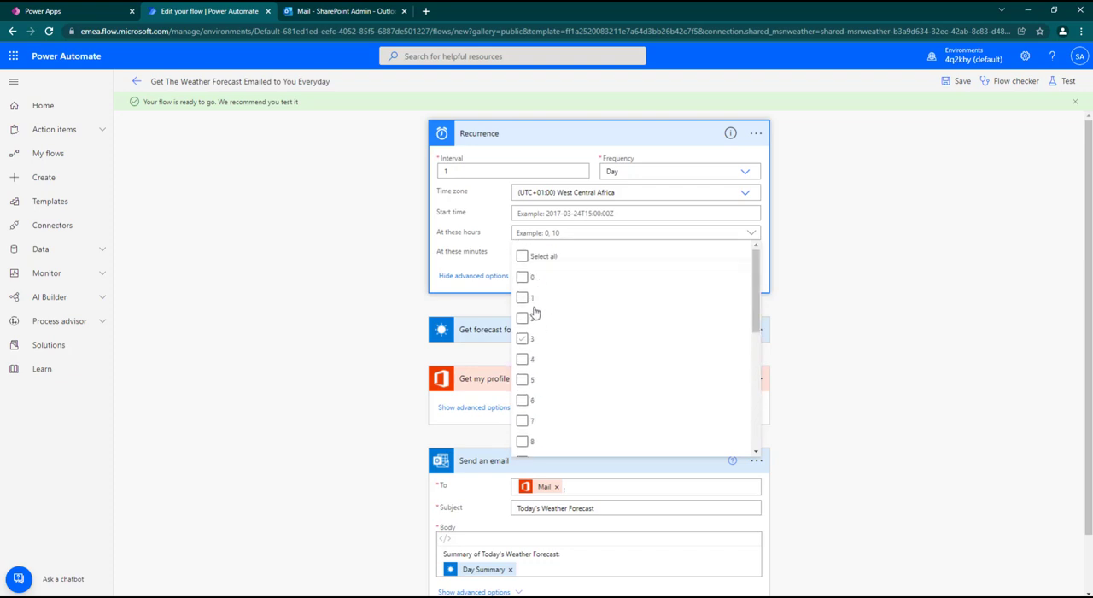
pyautogui.click(523, 402)
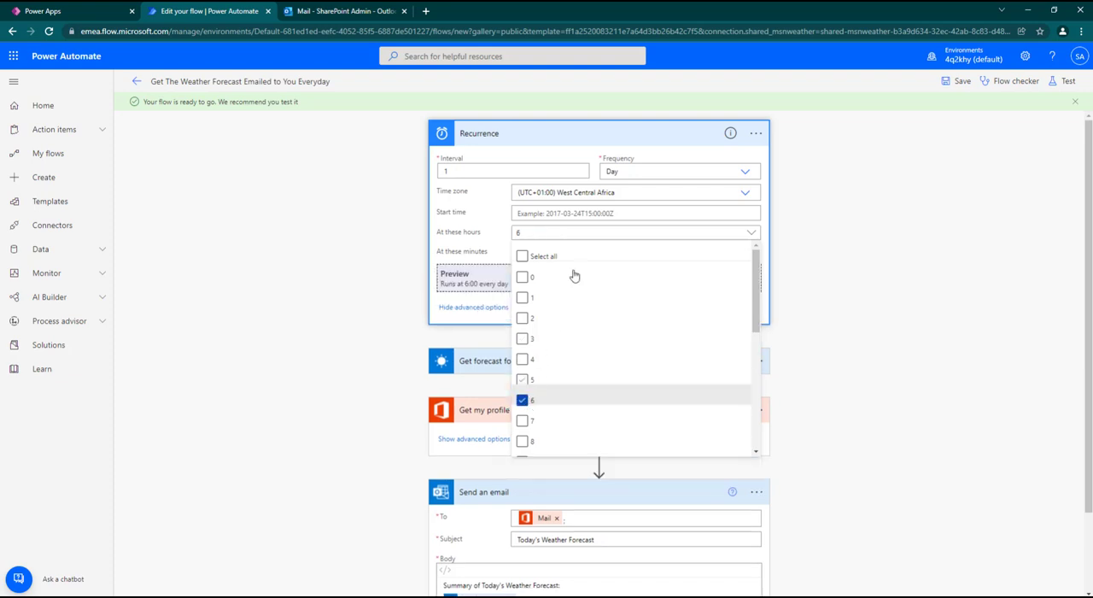
pyautogui.click(789, 199)
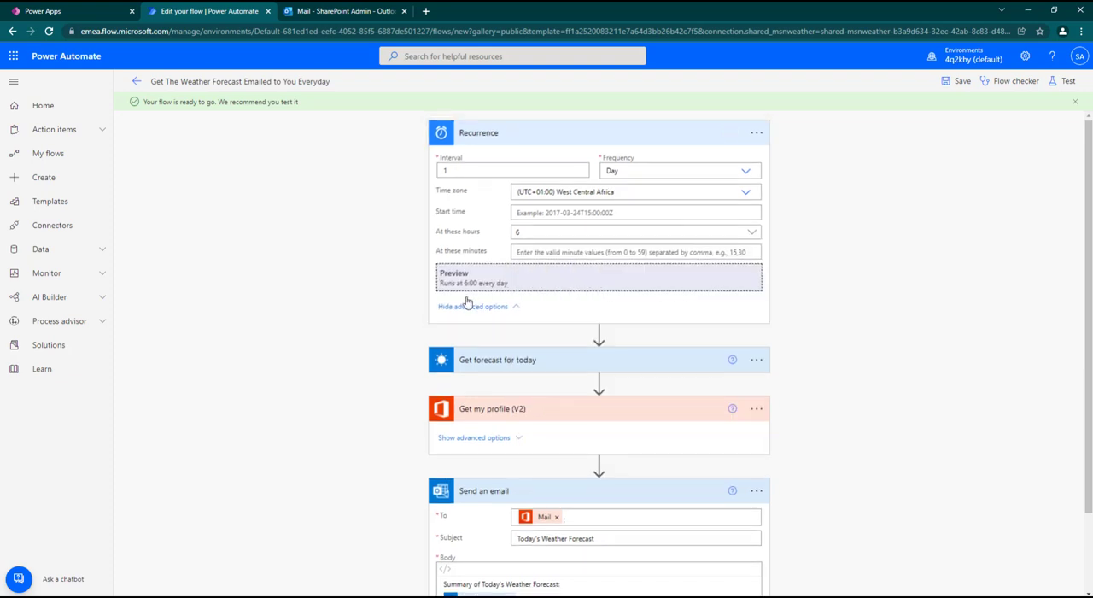
pyautogui.click(517, 307)
pyautogui.click(552, 135)
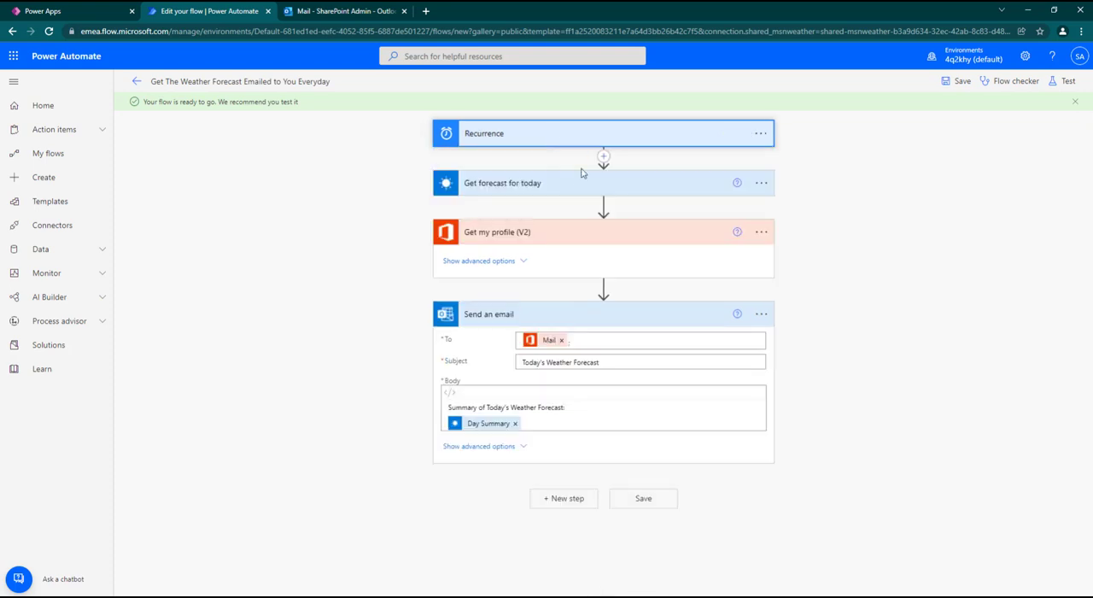
# Step: Add the Temperature Units dynamic content from Get forecast for today after Day Summary in the Send an email body
pyautogui.click(547, 422)
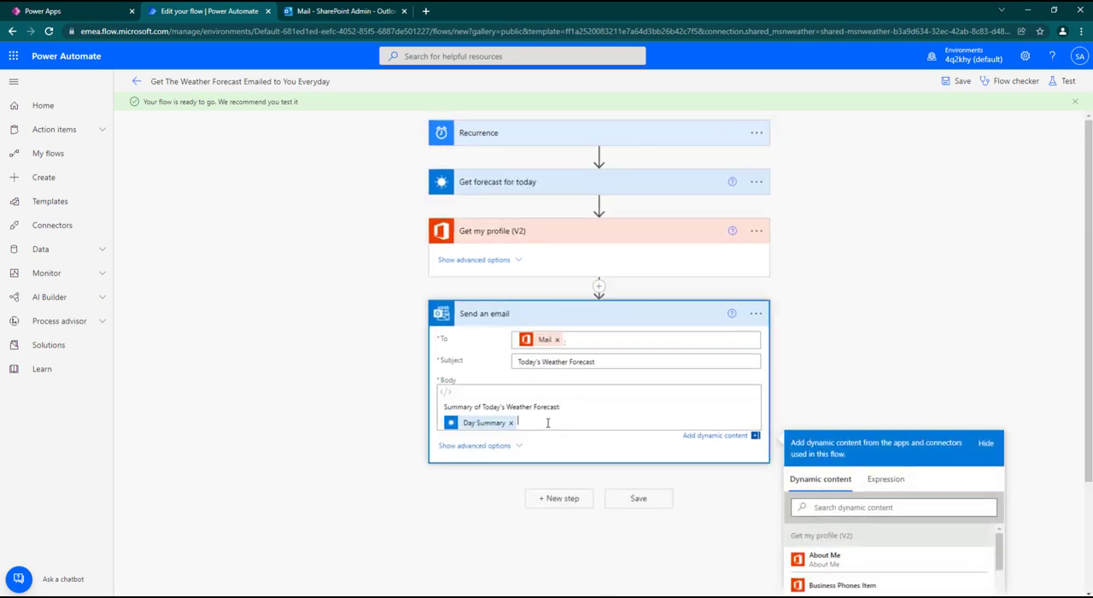
pyautogui.press('Return')
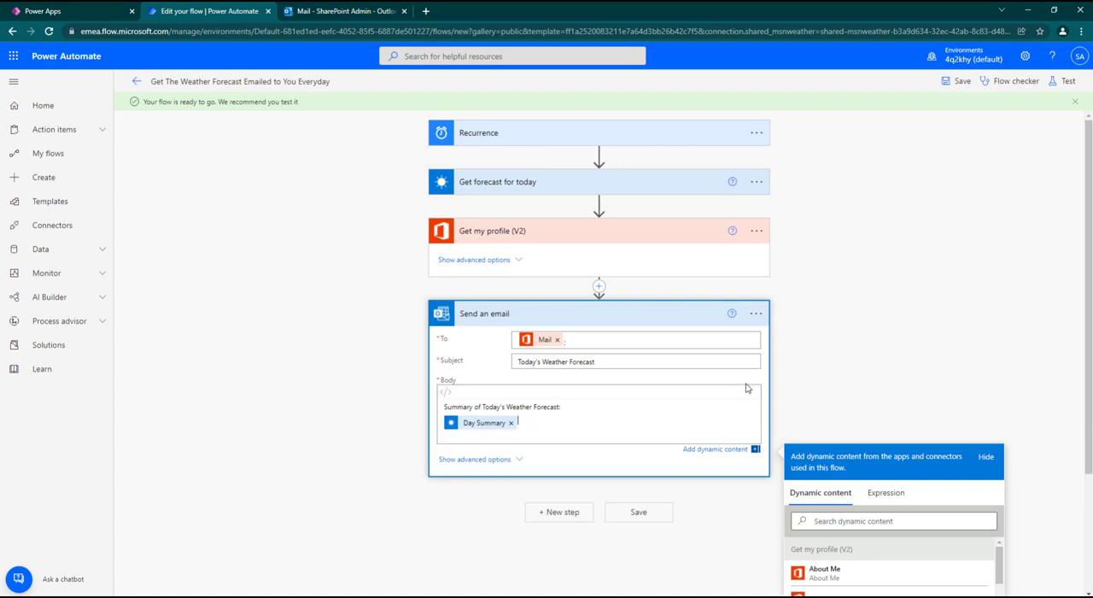
pyautogui.scroll(-2, 551, 332)
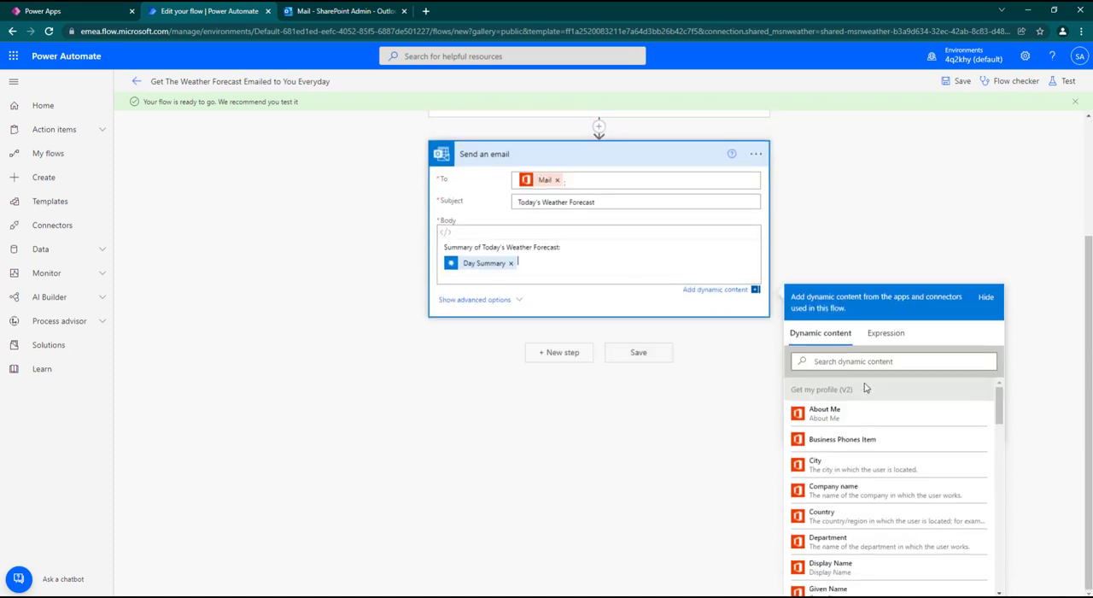
pyautogui.scroll(-10, 888, 427)
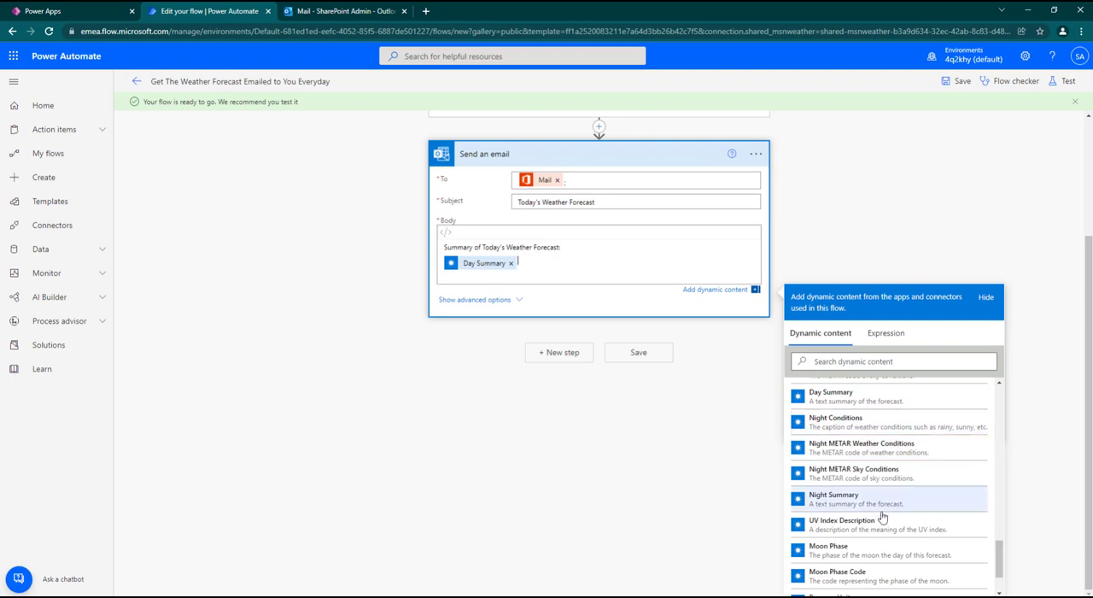
pyautogui.scroll(6, 869, 550)
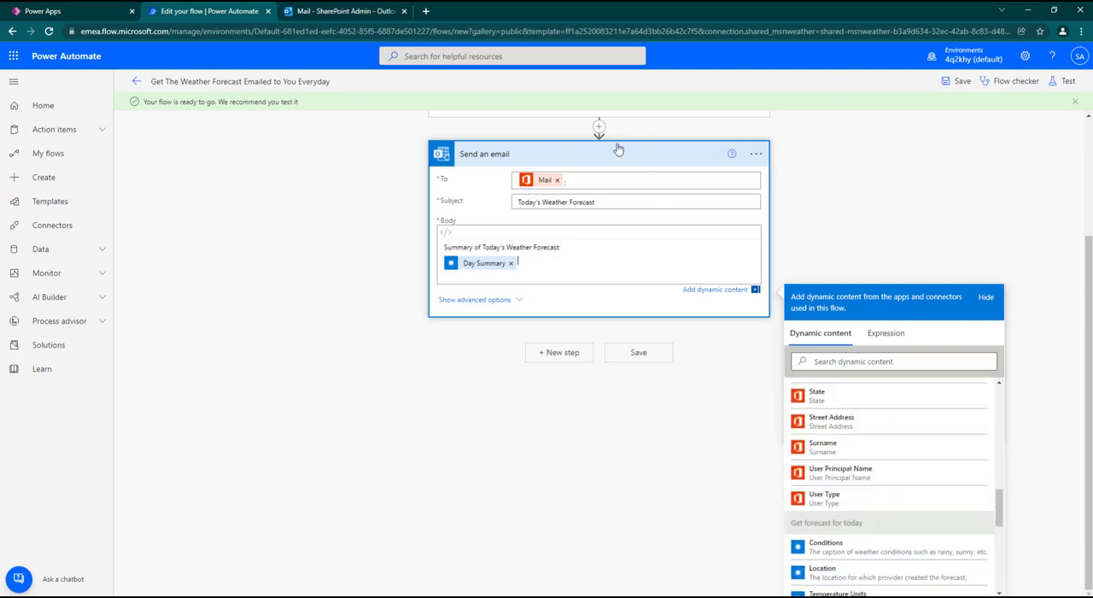
pyautogui.scroll(-2, 854, 479)
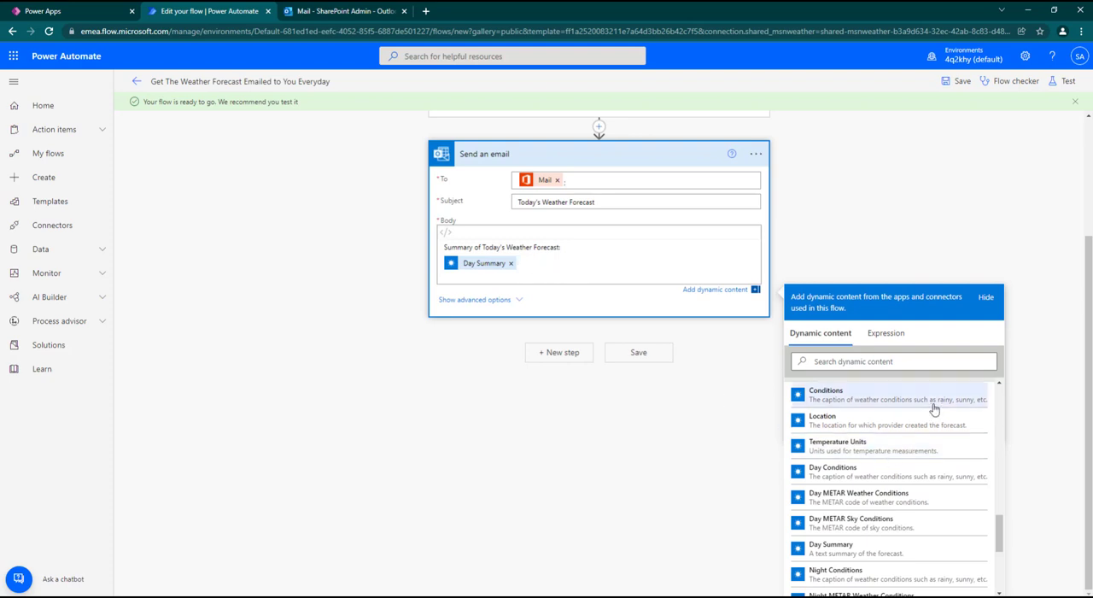
pyautogui.click(880, 448)
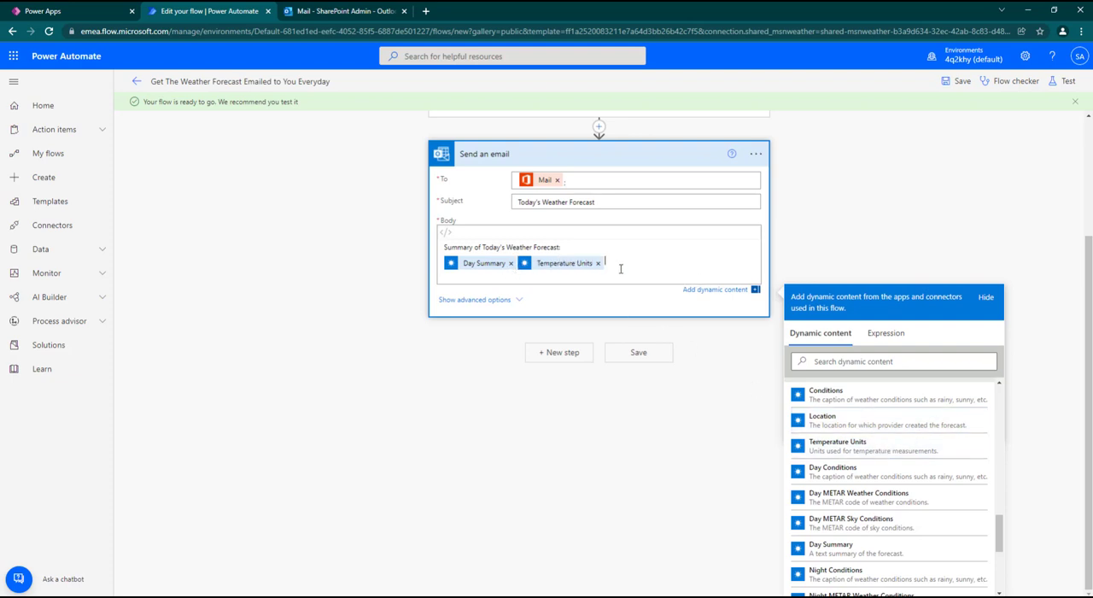
# Step: Add a "Night:" line with the Night Summary dynamic content to the email body, and label the Day Summary line "Day:"
pyautogui.press('Return')
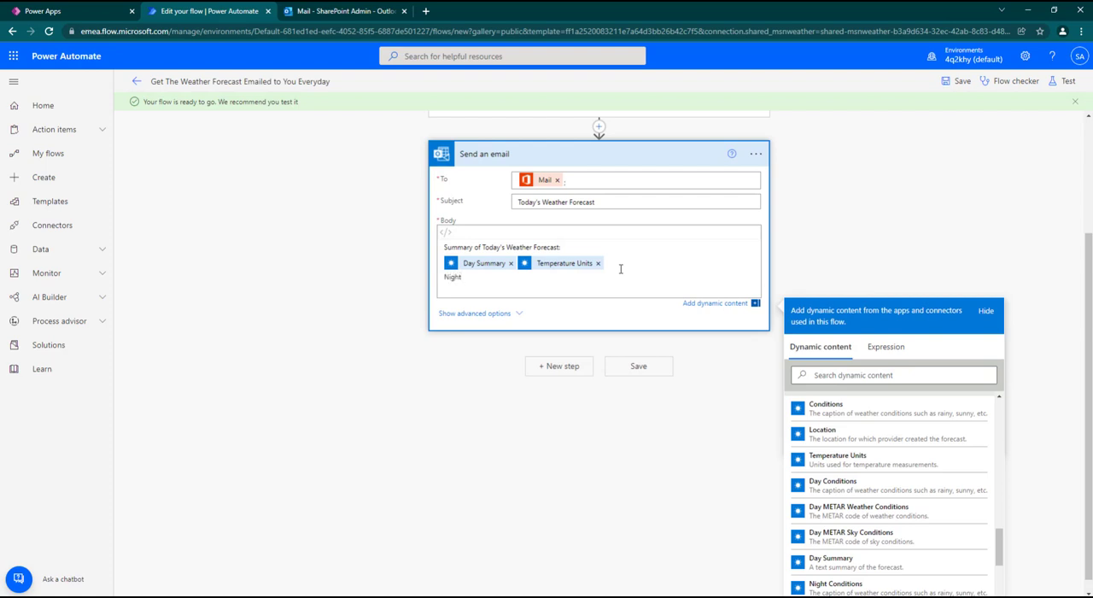
pyautogui.scroll(-1, 854, 461)
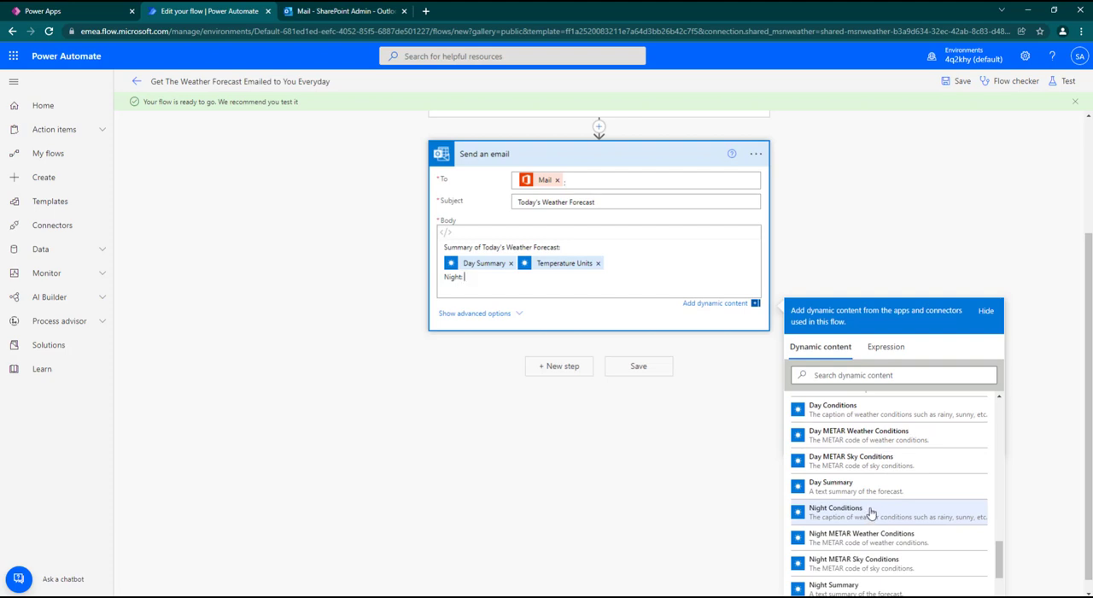
pyautogui.click(860, 585)
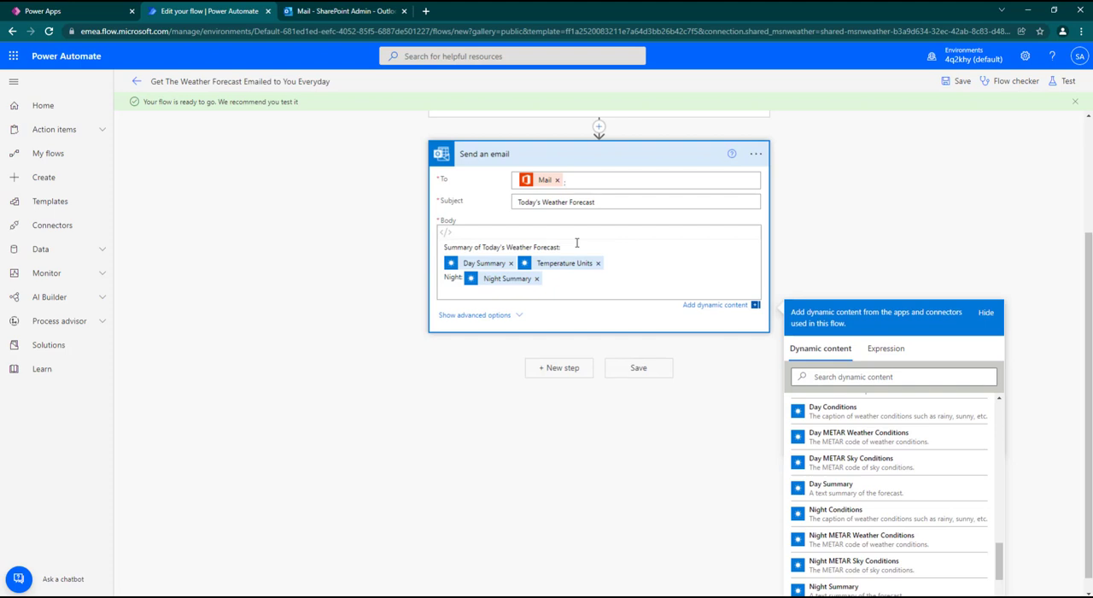
pyautogui.write('Day:')
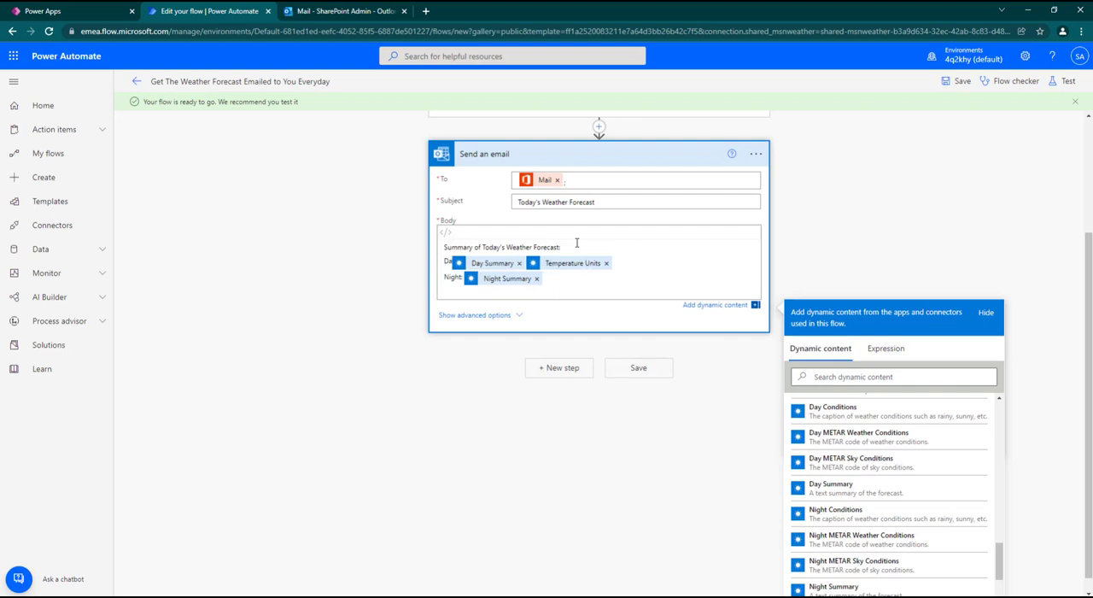
pyautogui.write(':')
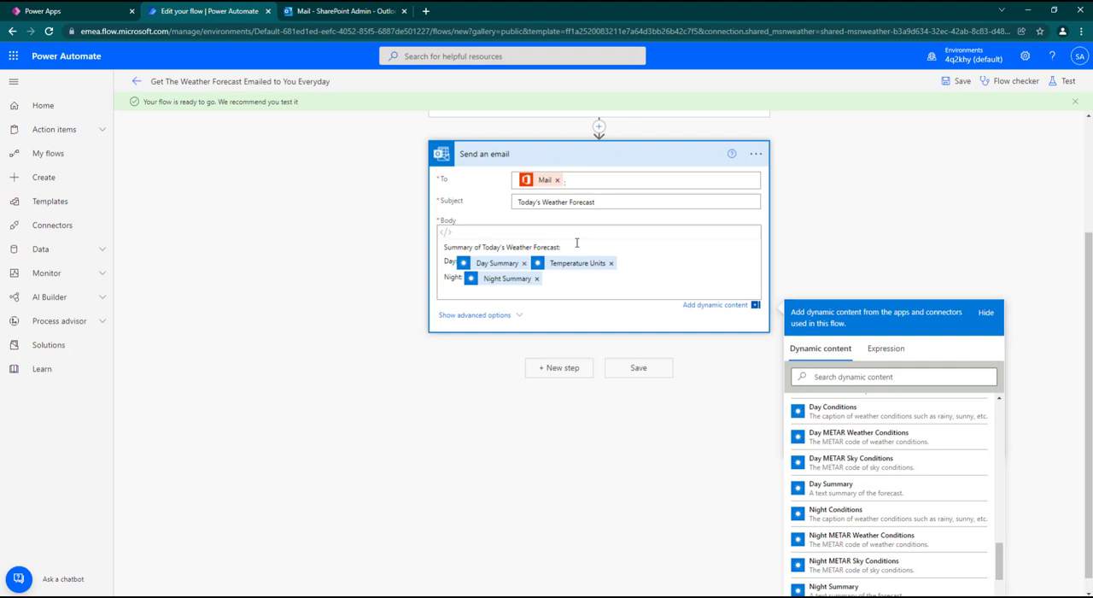
# Step: Save the flow and test it automatically with a recently used trigger, using the previous succeeded run
pyautogui.click(955, 82)
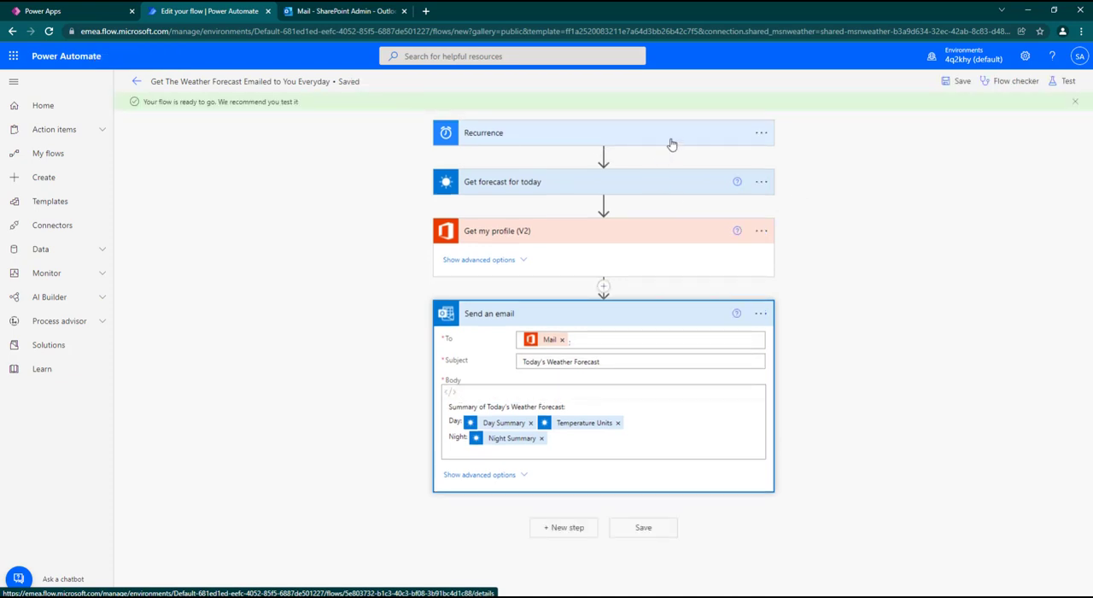
pyautogui.click(635, 322)
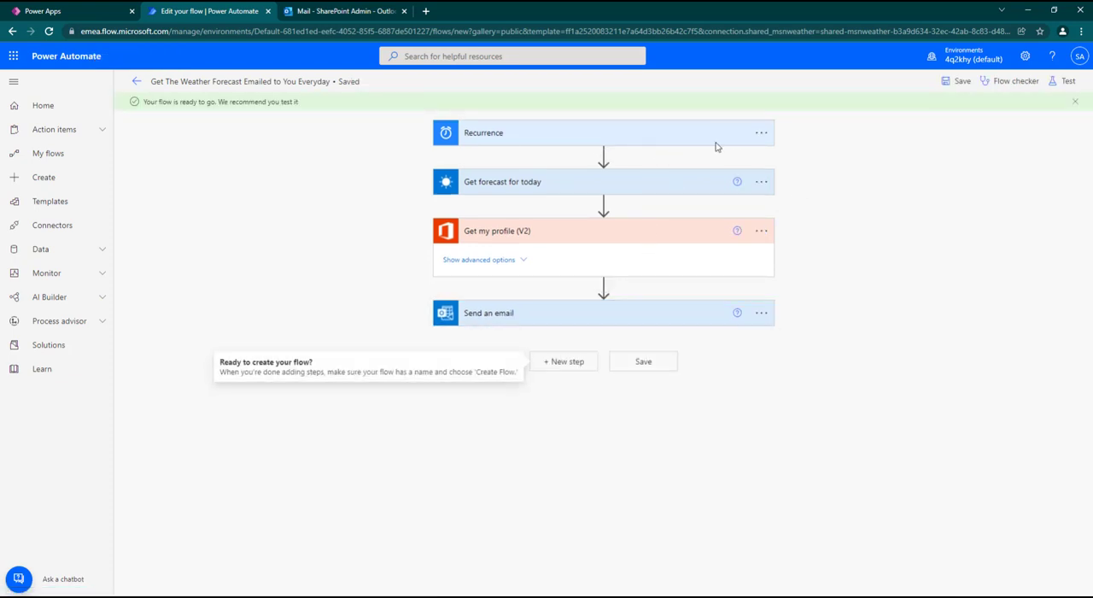
pyautogui.click(1063, 81)
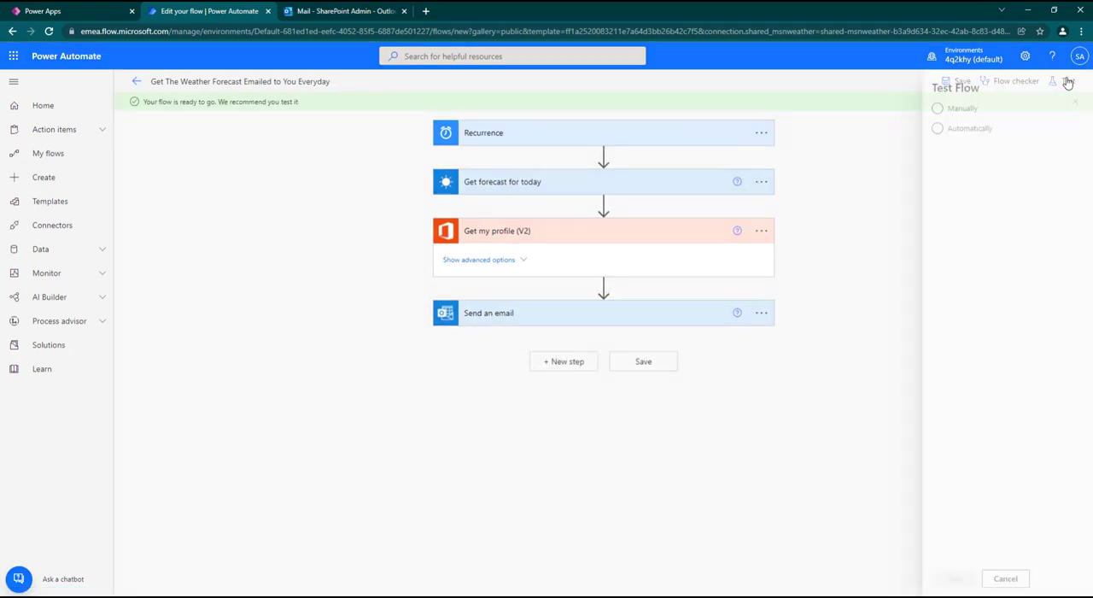
pyautogui.click(943, 134)
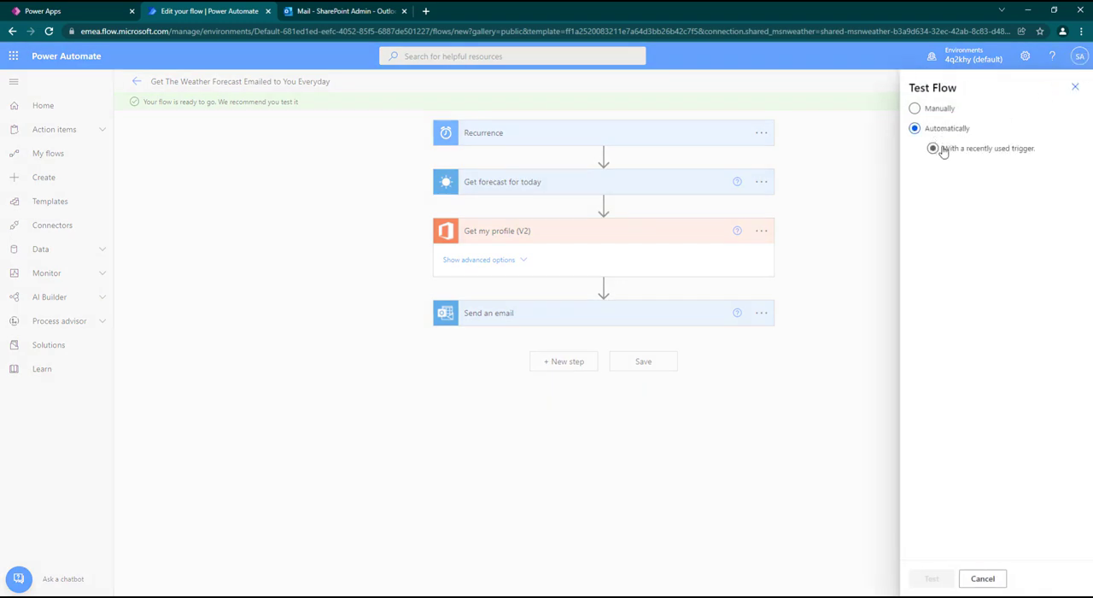
pyautogui.click(933, 149)
pyautogui.click(943, 173)
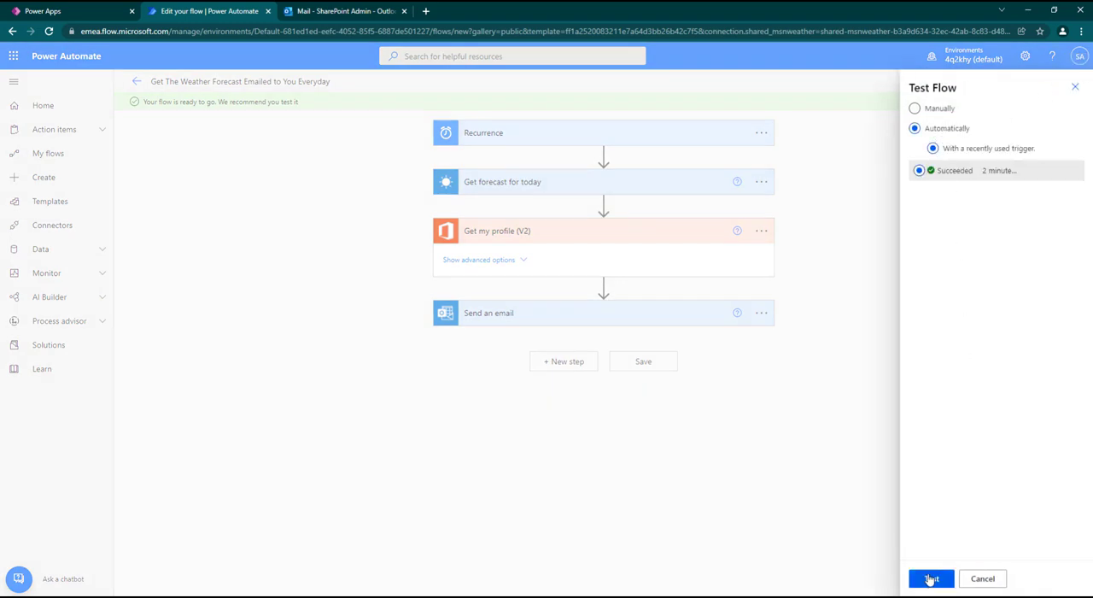
pyautogui.click(931, 578)
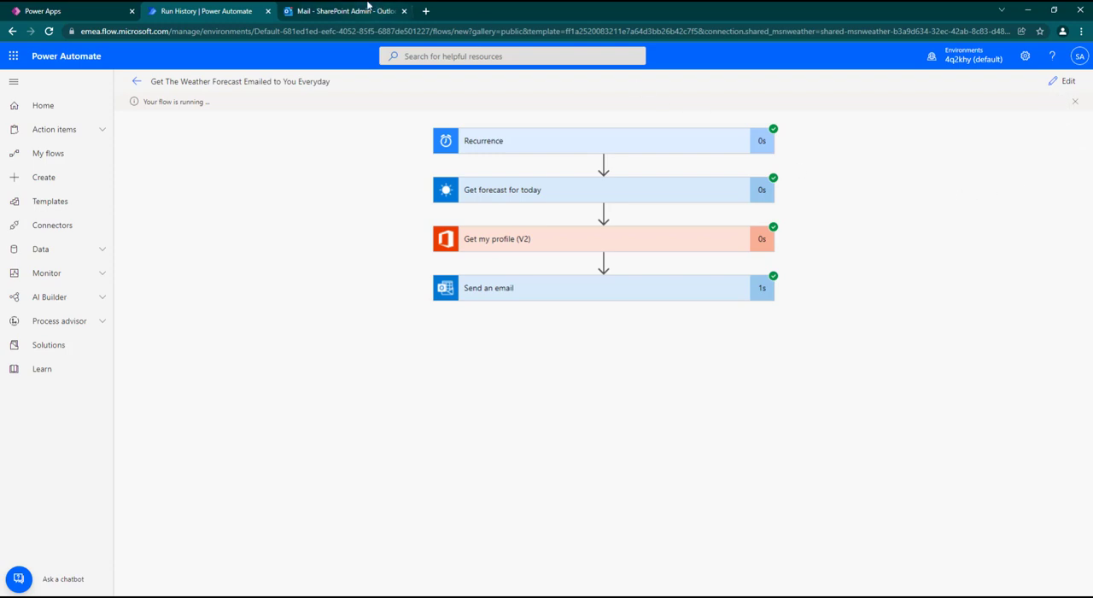
# Step: Read the newest "Today's Weather Forecast" email in Outlook, and review the Send an email details in the Power Automate run
pyautogui.click(334, 11)
pyautogui.click(230, 199)
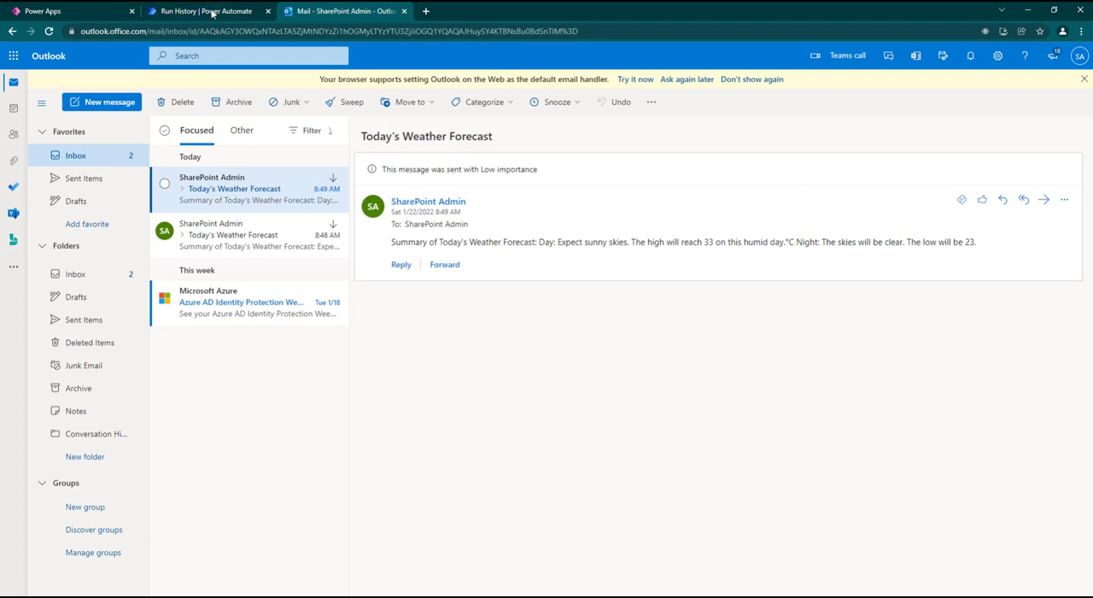
pyautogui.click(214, 12)
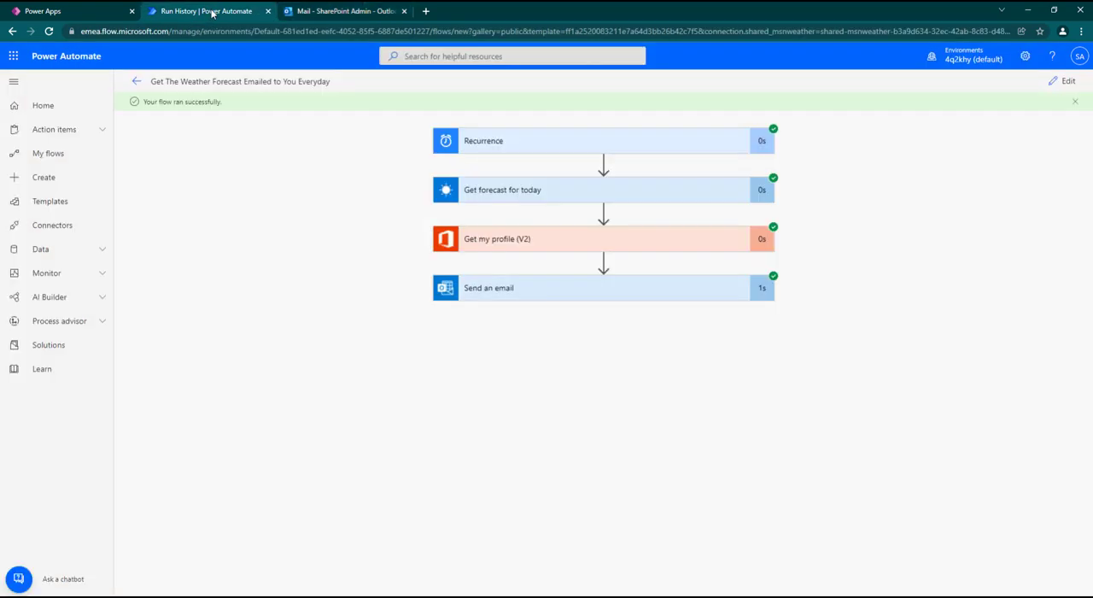
pyautogui.click(574, 294)
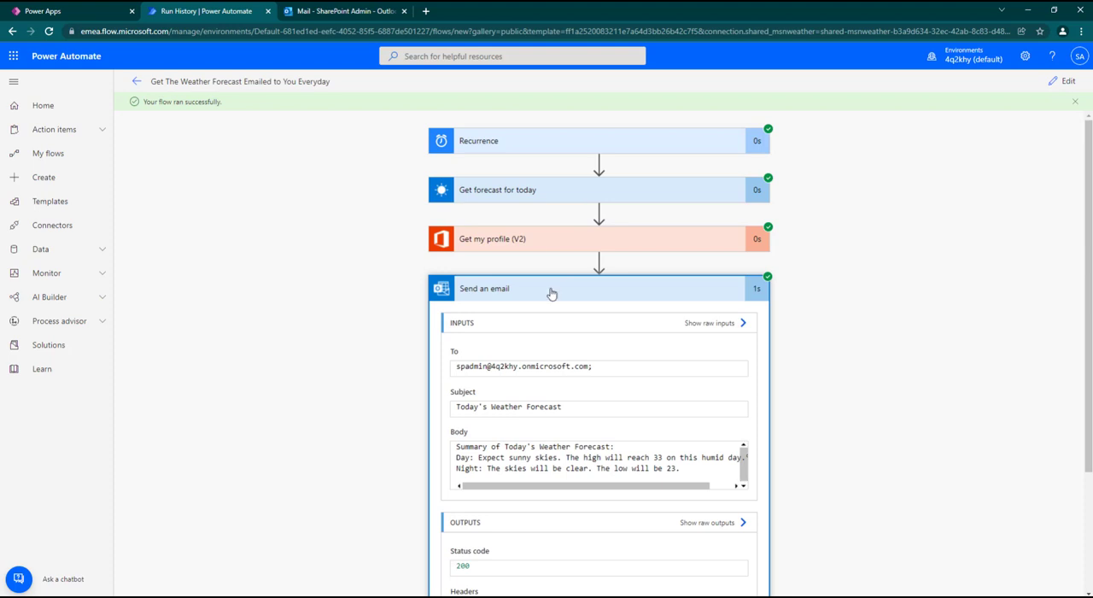
pyautogui.click(541, 119)
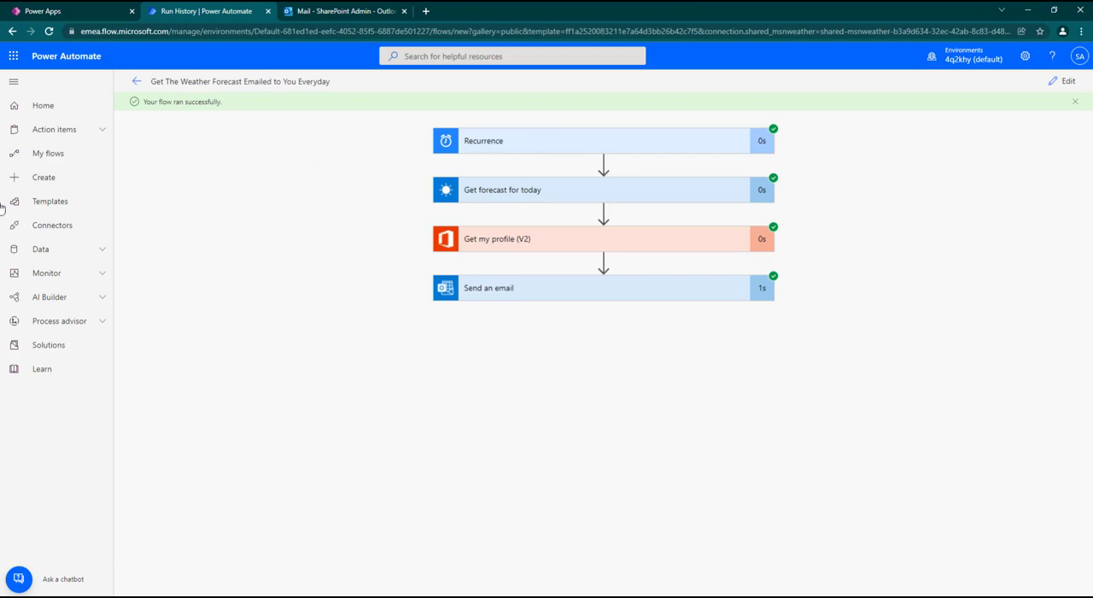
# Step: Open the Power Automate template gallery
pyautogui.click(51, 203)
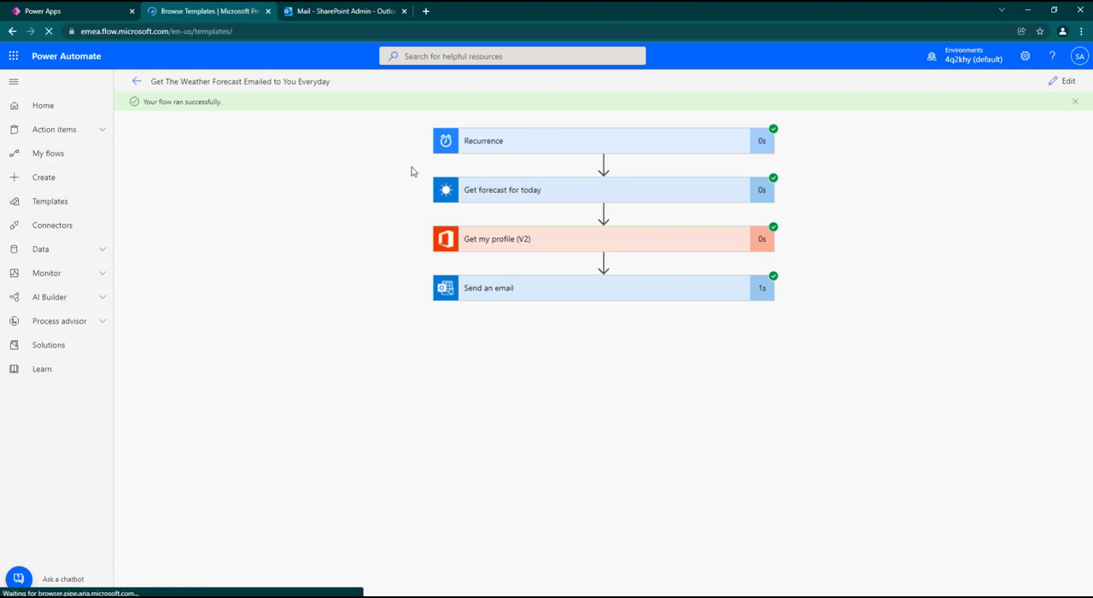